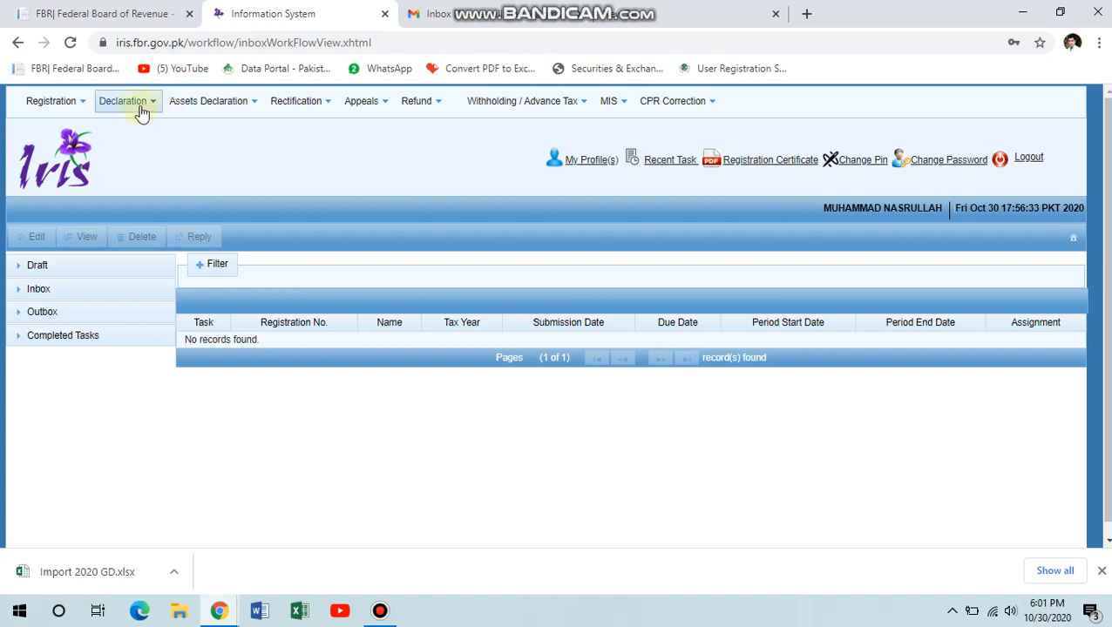
# Open the Declaration menu to show all return and statement types.
pyautogui.click(134, 104)
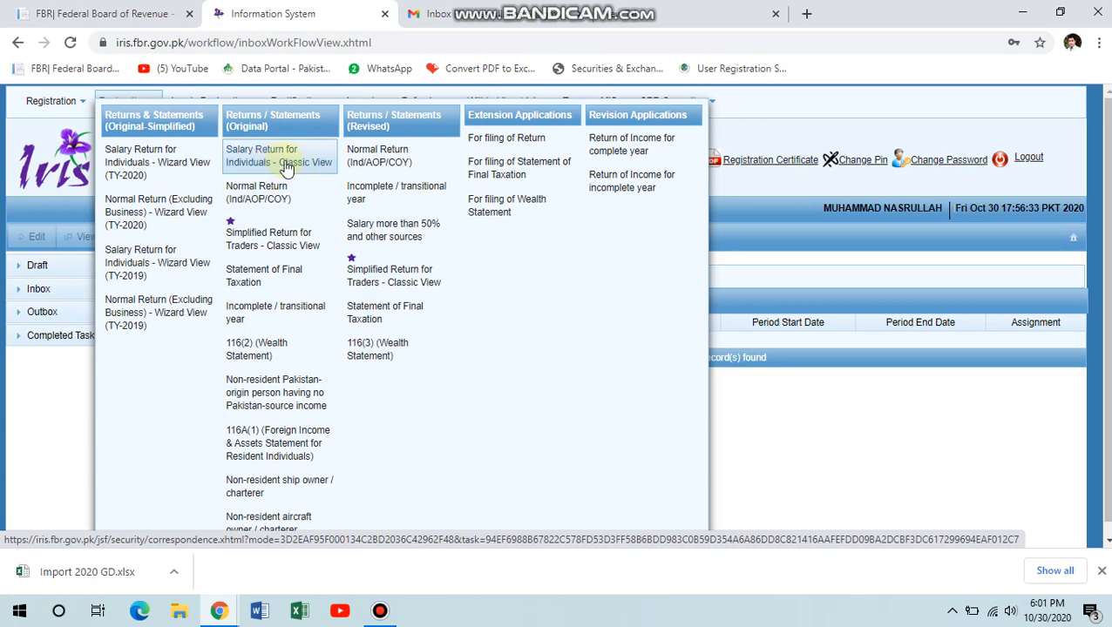
# Start a Salary Return for Individuals for the 01-Jul-2019 to 30-Jun-2020 period.
pyautogui.click(280, 165)
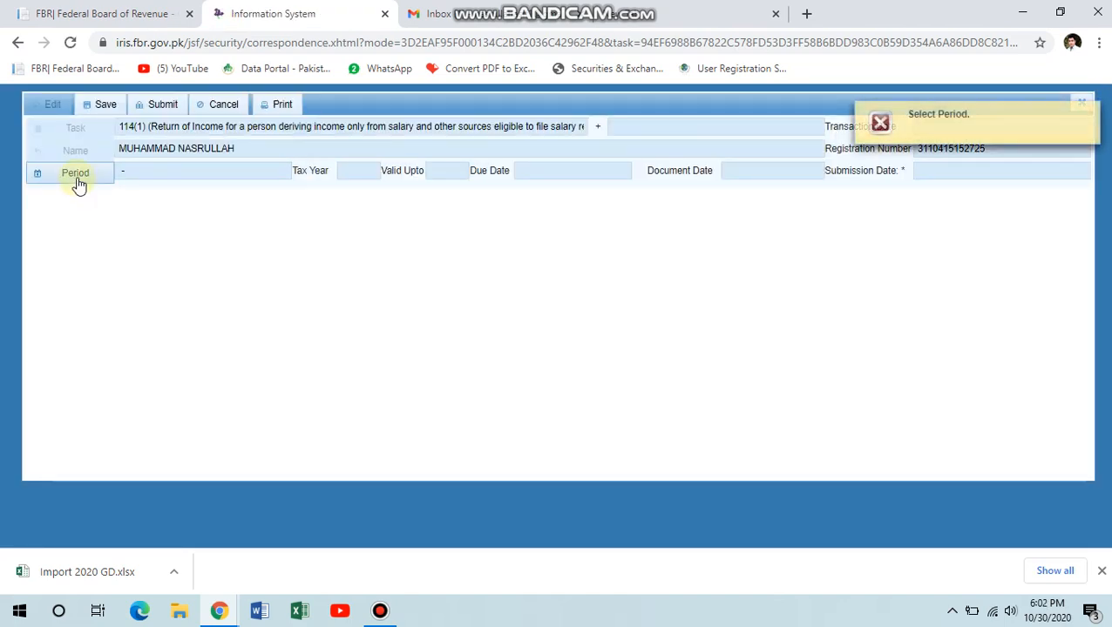
pyautogui.click(76, 182)
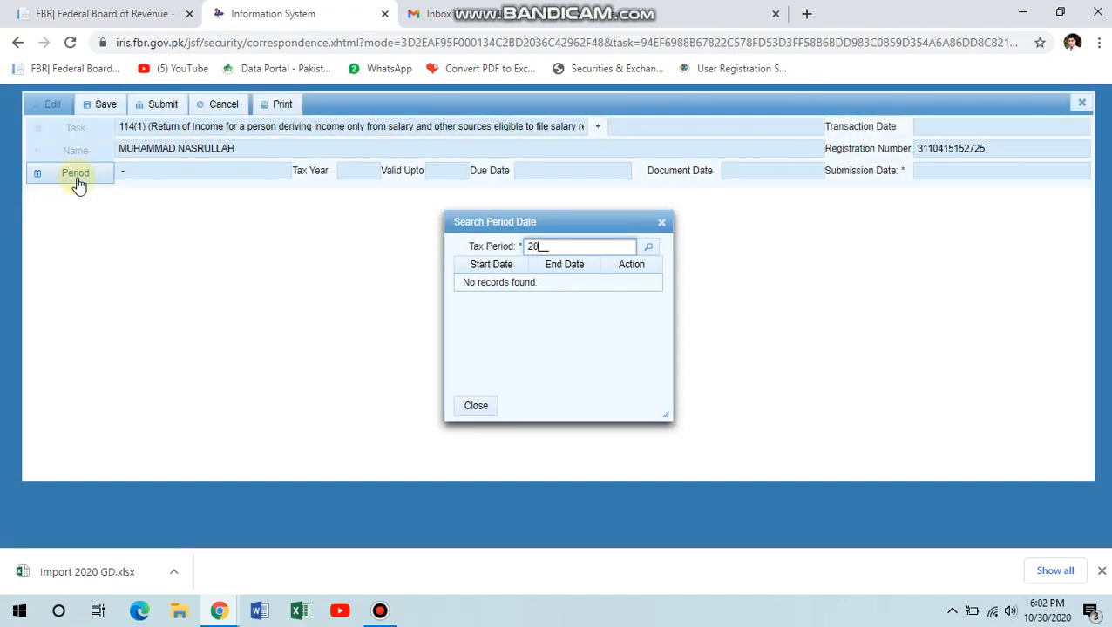
pyautogui.press('Return')
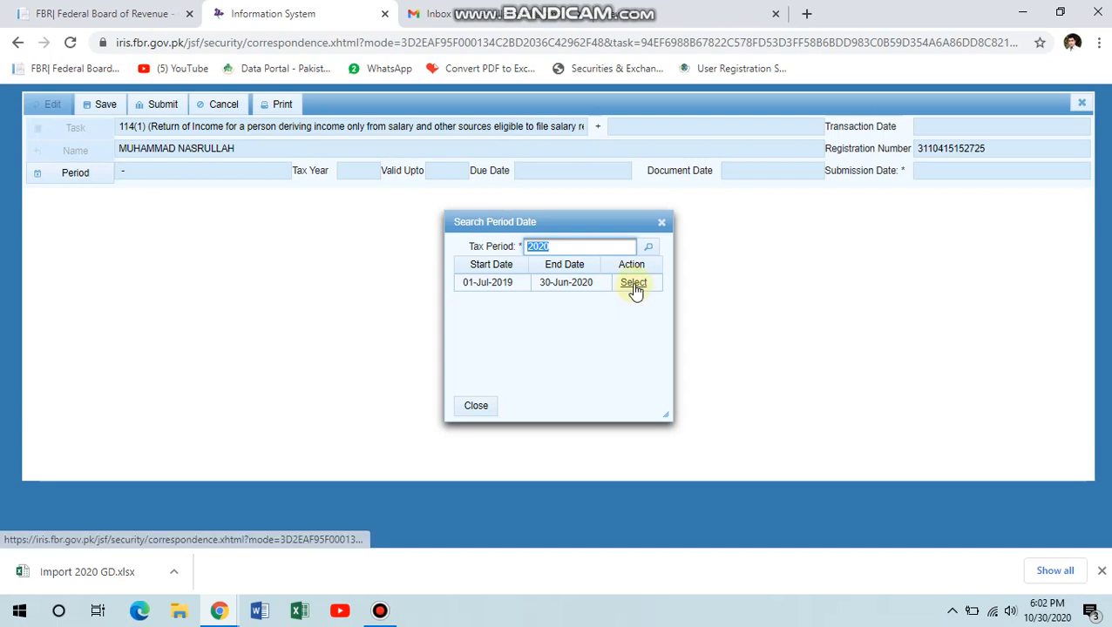
pyautogui.click(633, 284)
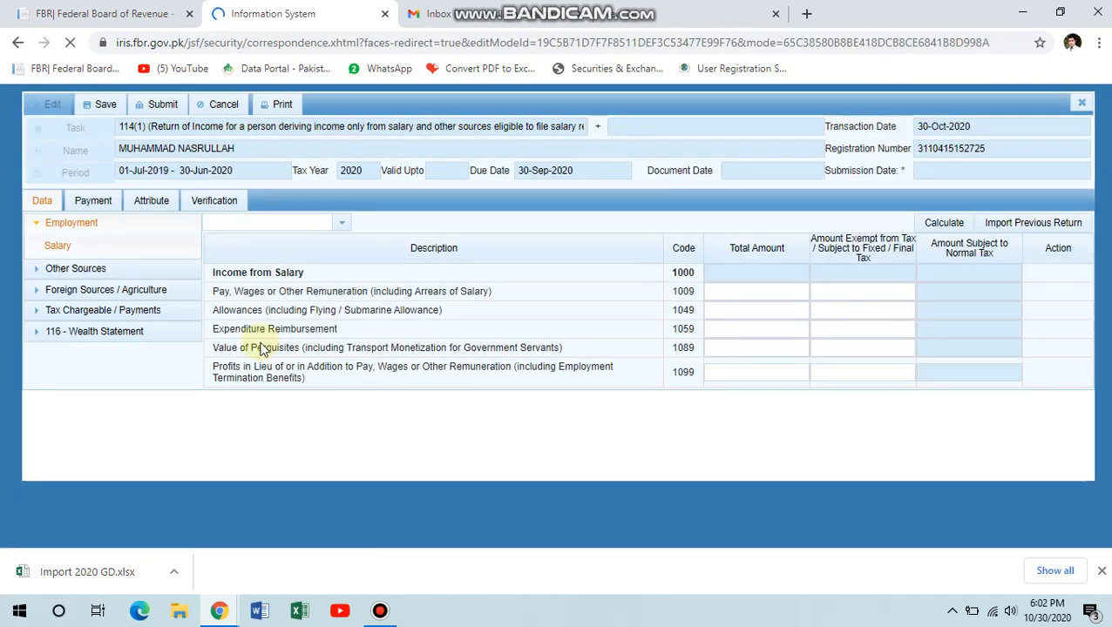
# Open the Final / Fixed tax receipts table under Tax Chargeable / Payments, then close the form.
pyautogui.click(104, 289)
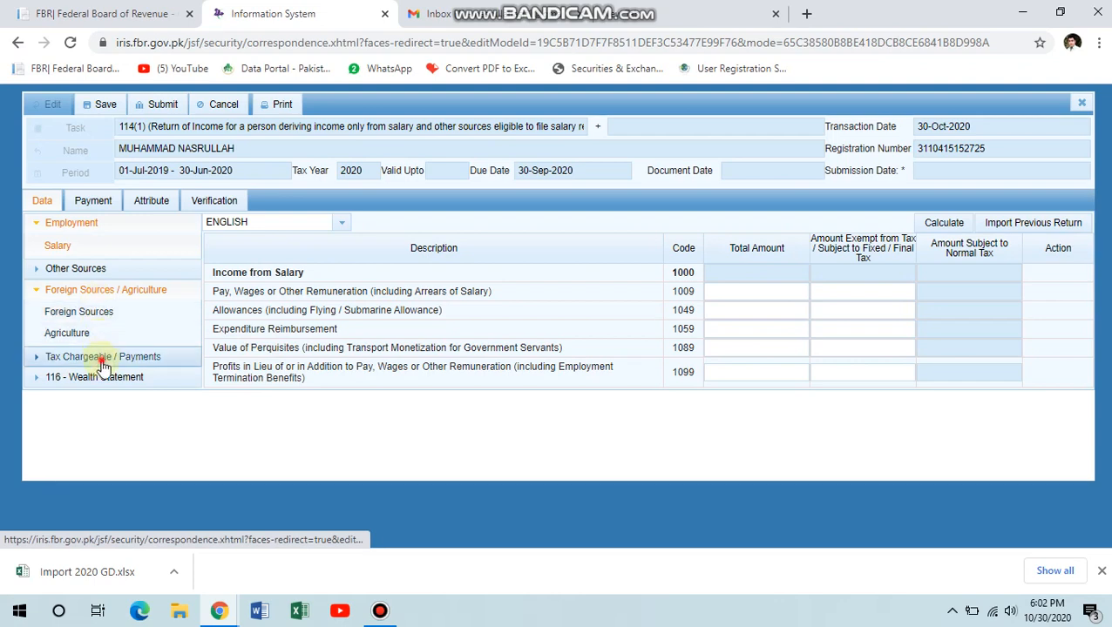
pyautogui.click(103, 359)
pyautogui.click(129, 469)
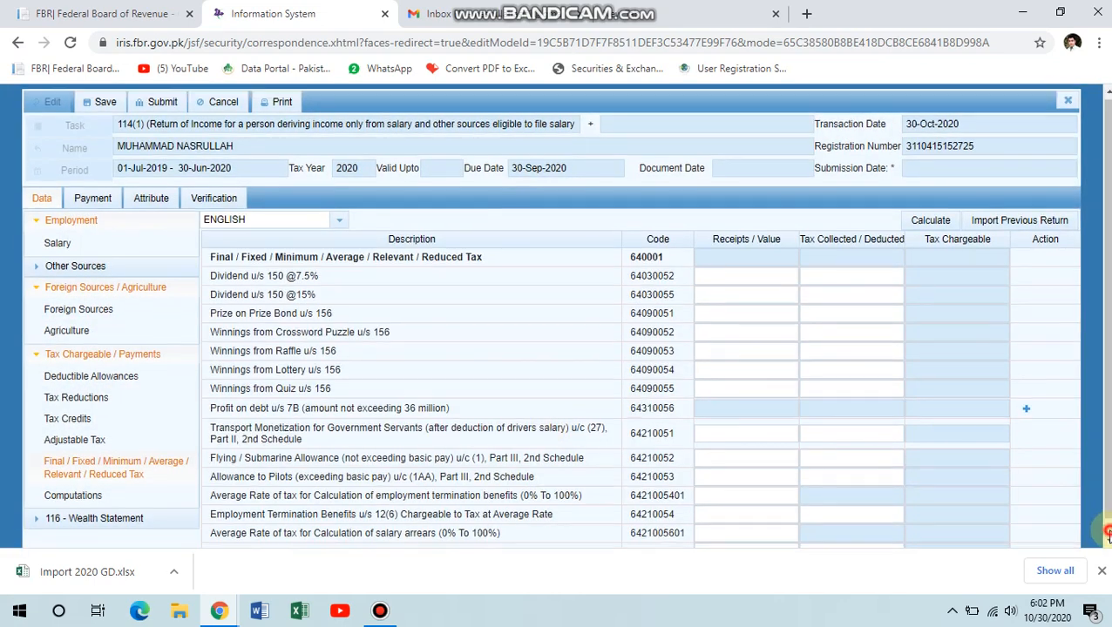
pyautogui.click(1107, 539)
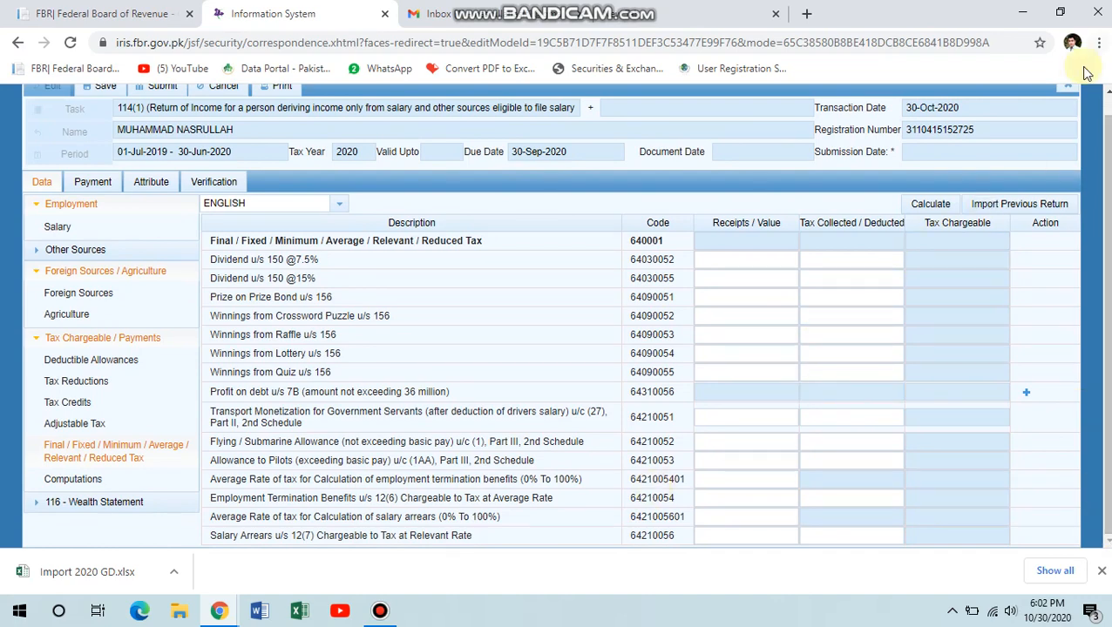
pyautogui.click(1107, 90)
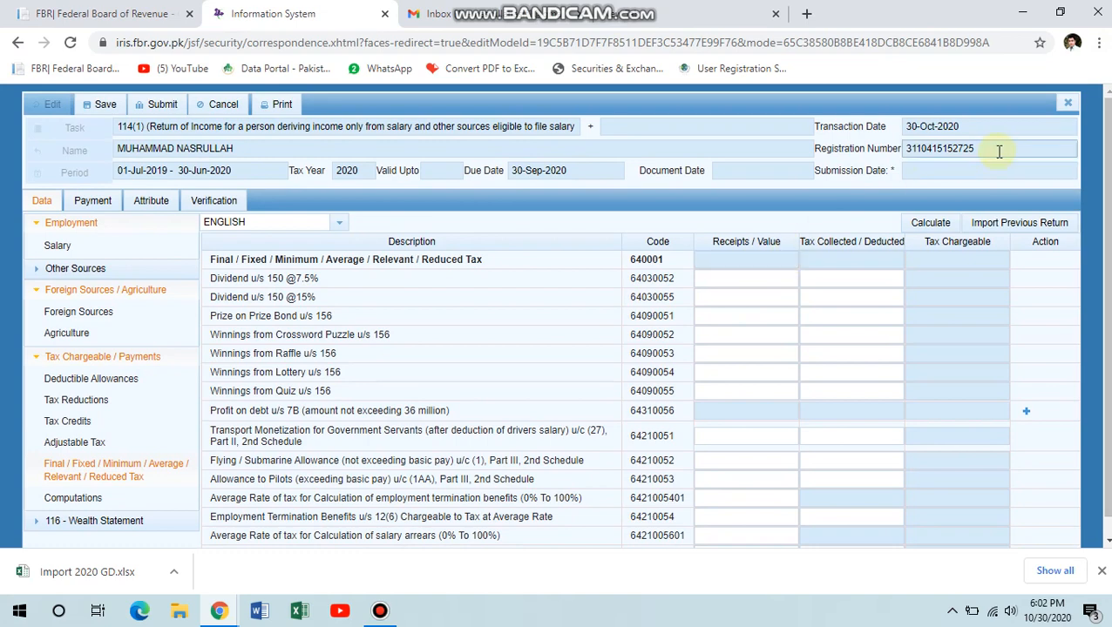
pyautogui.click(1106, 541)
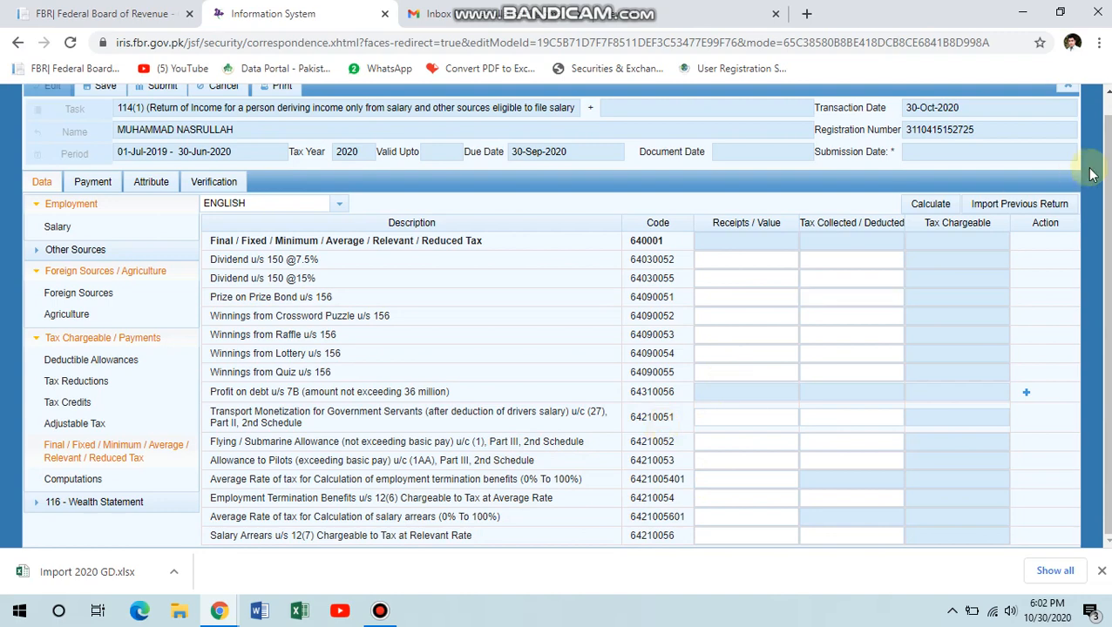
pyautogui.scroll(1, 1098, 115)
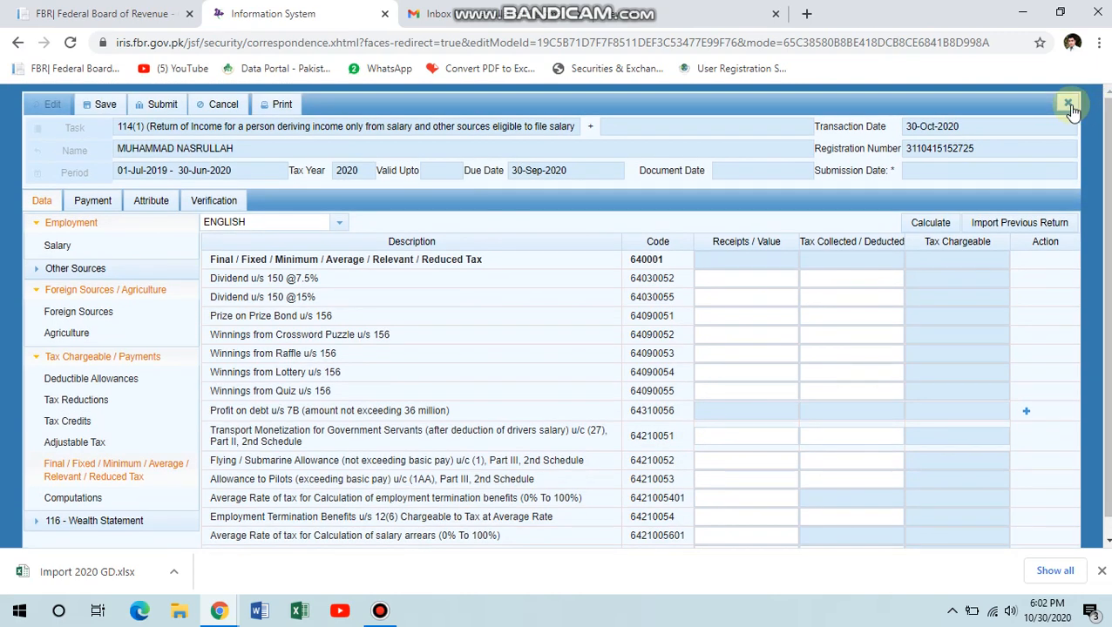
pyautogui.click(1067, 103)
# Close the return without saving and delete its tax year 2020 draft from Draft > Declaration.
pyautogui.click(448, 344)
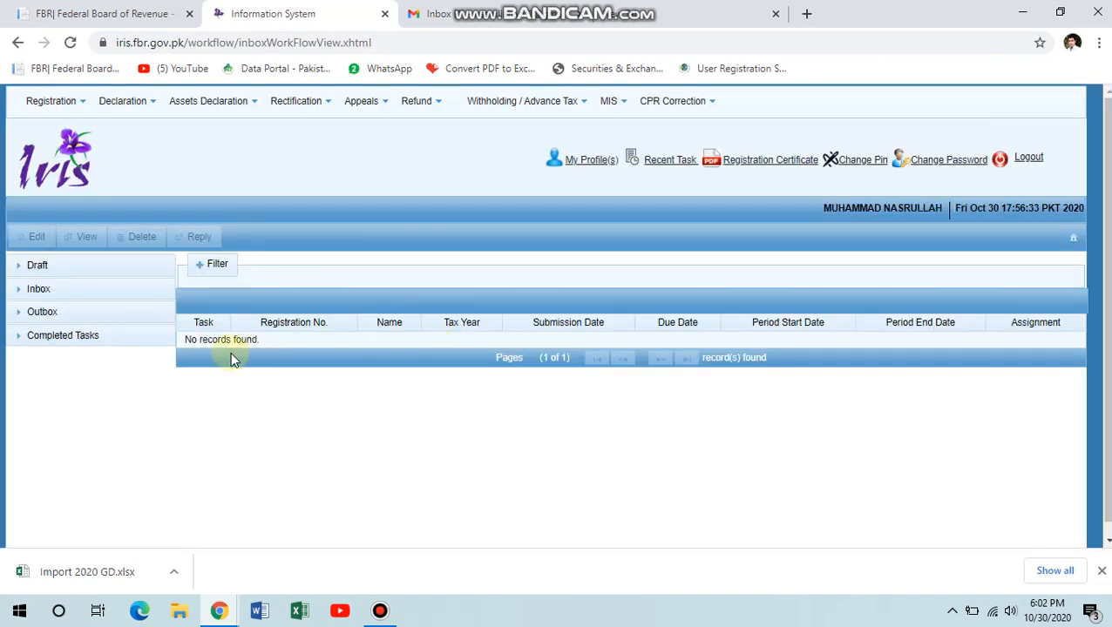
pyautogui.click(80, 264)
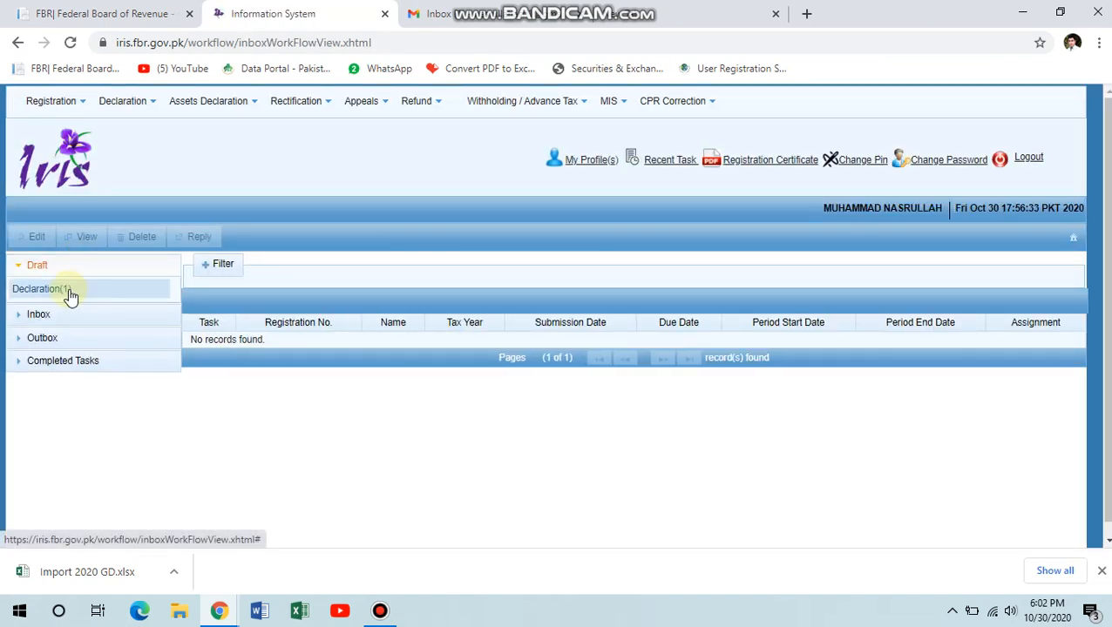
pyautogui.click(68, 291)
pyautogui.click(355, 360)
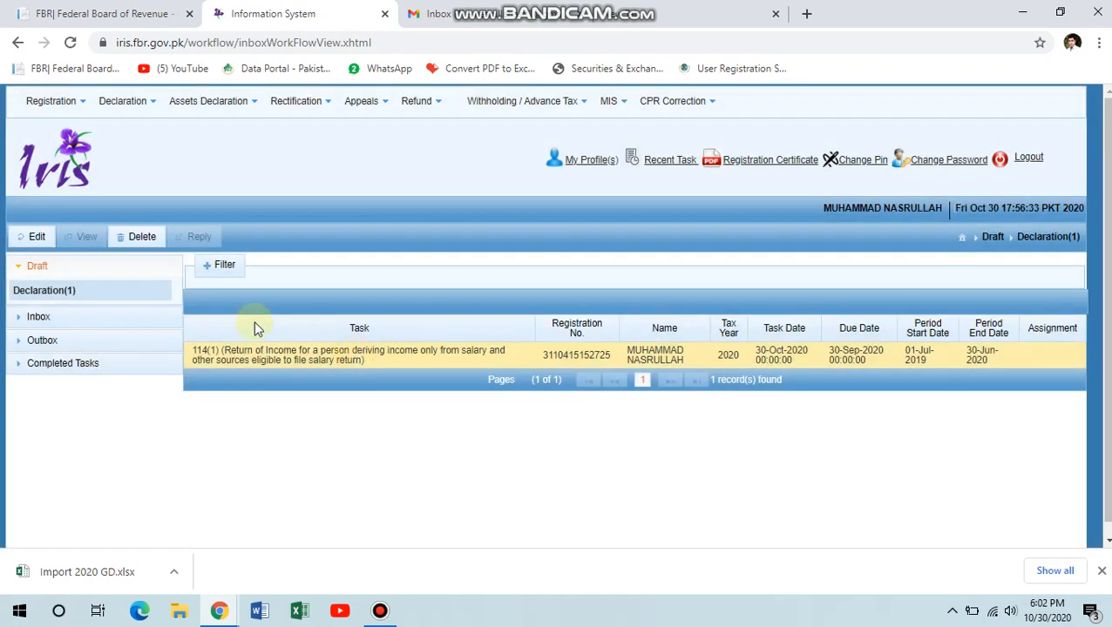
pyautogui.click(136, 244)
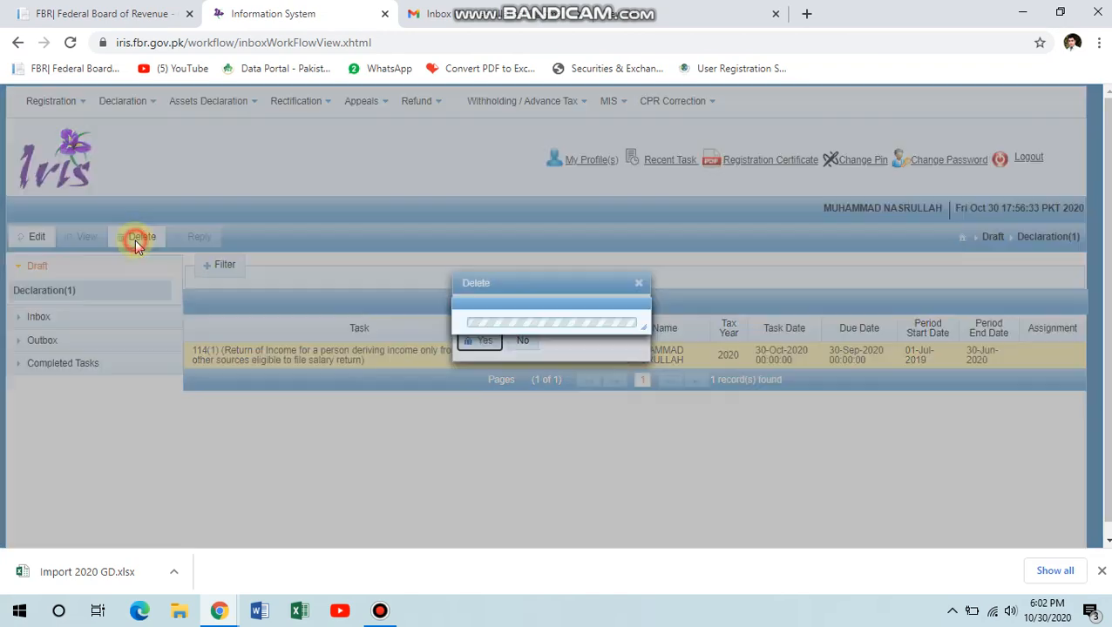
pyautogui.click(489, 340)
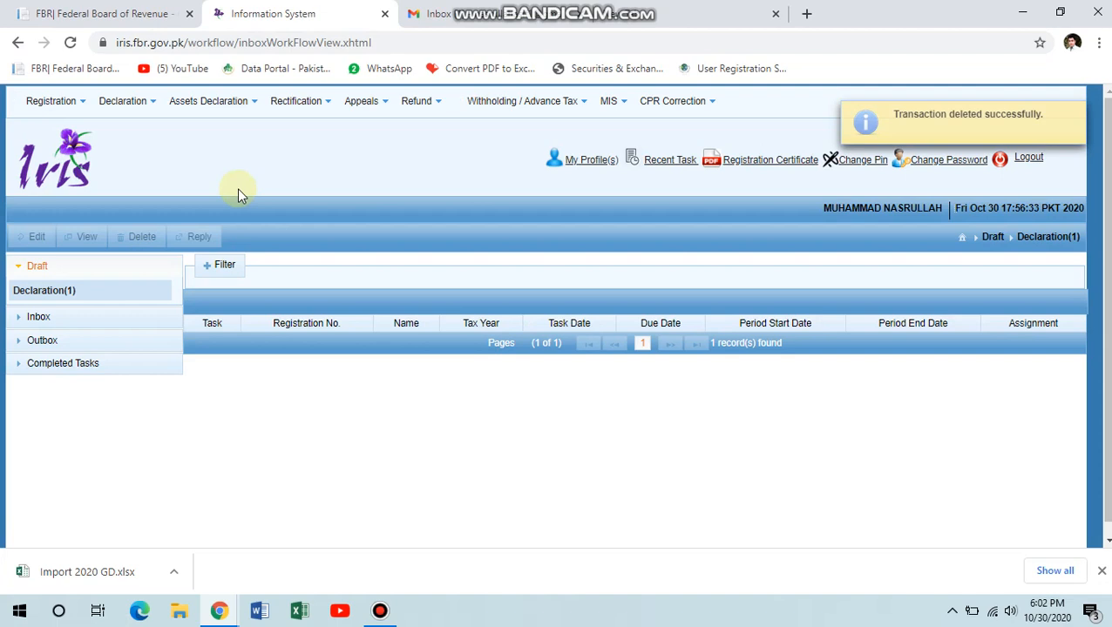
pyautogui.moveTo(112, 105)
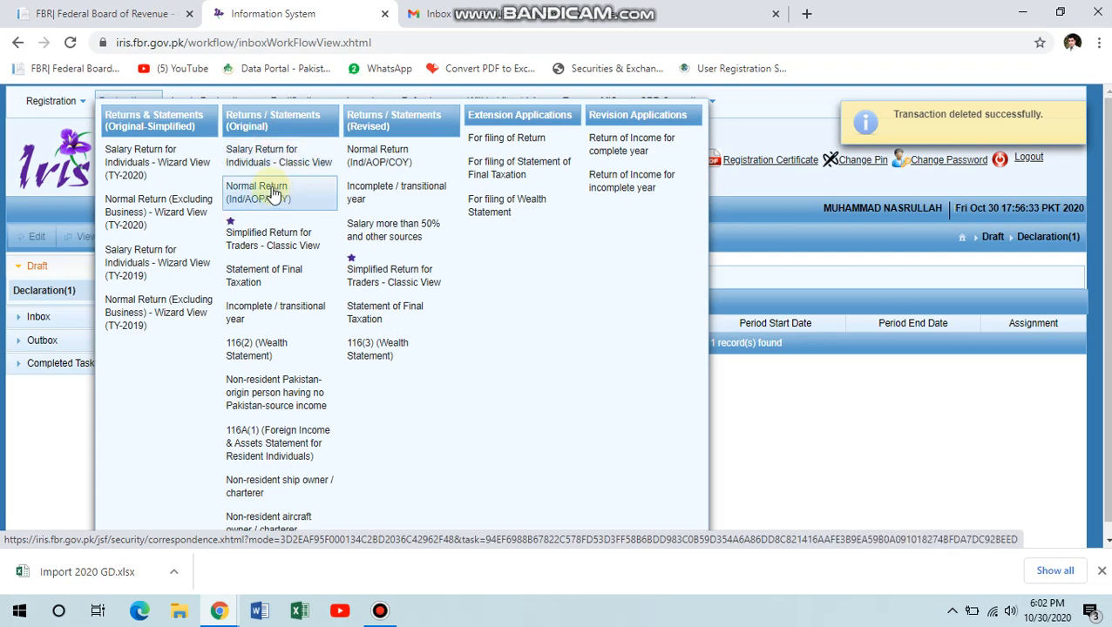
# Start a Normal Return (Ind/AOP/COY) for the 01-Jul-2019 to 30-Jun-2020 period.
pyautogui.click(268, 185)
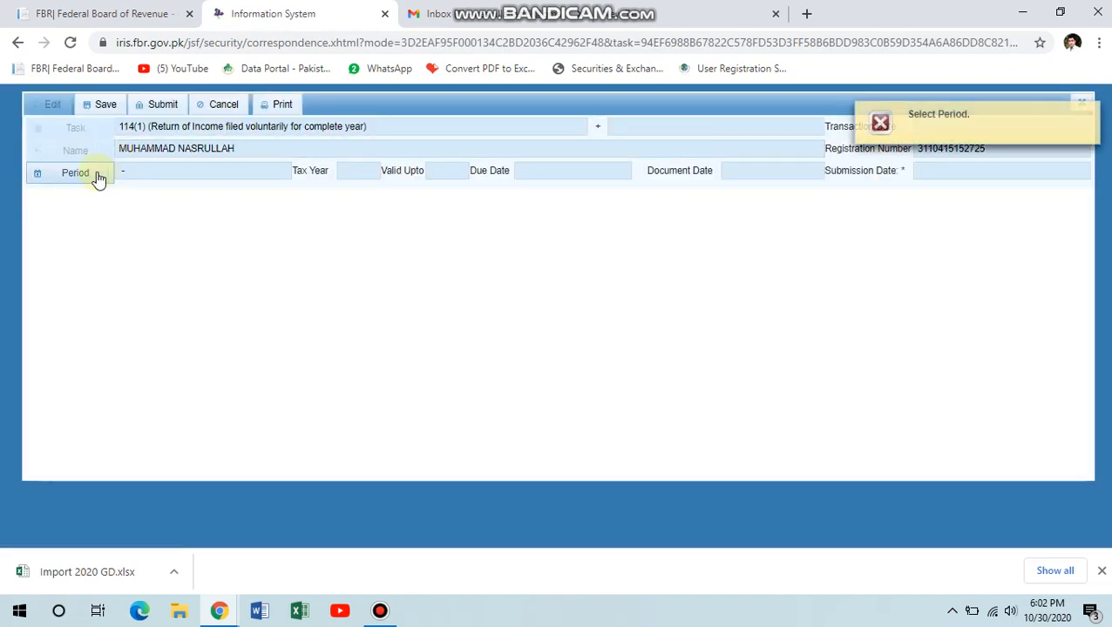
pyautogui.click(99, 177)
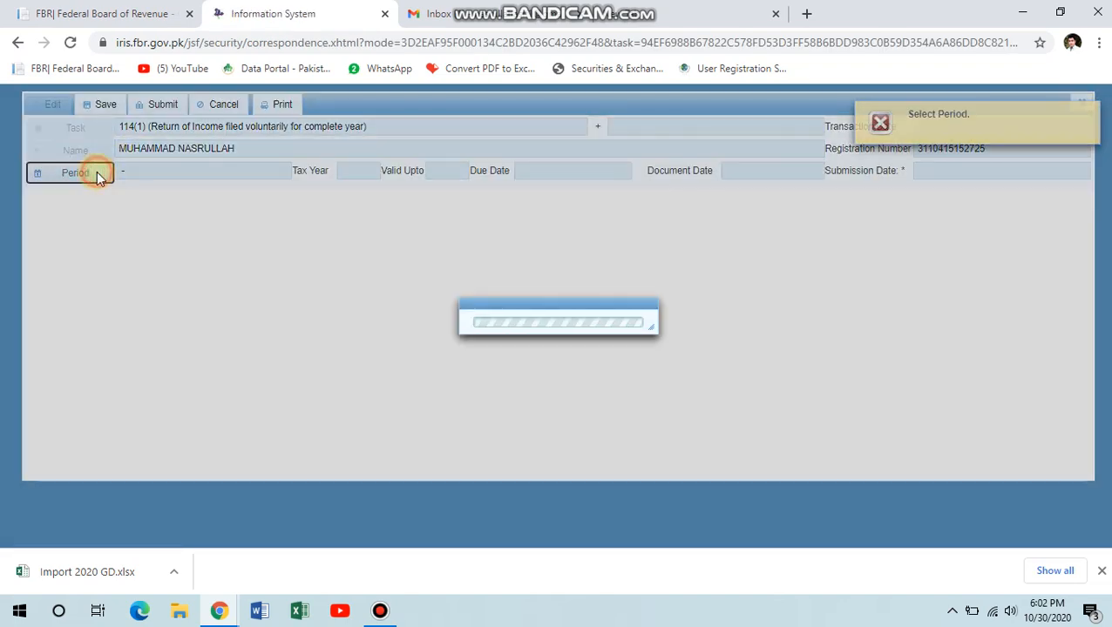
pyautogui.write('2020')
pyautogui.press('Return')
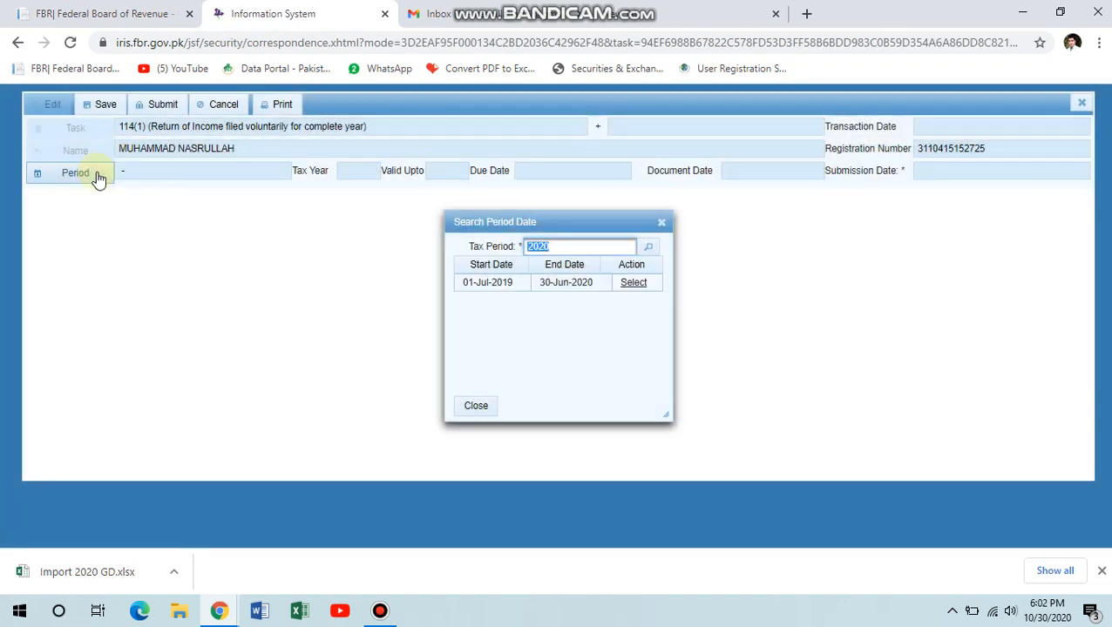
pyautogui.click(625, 286)
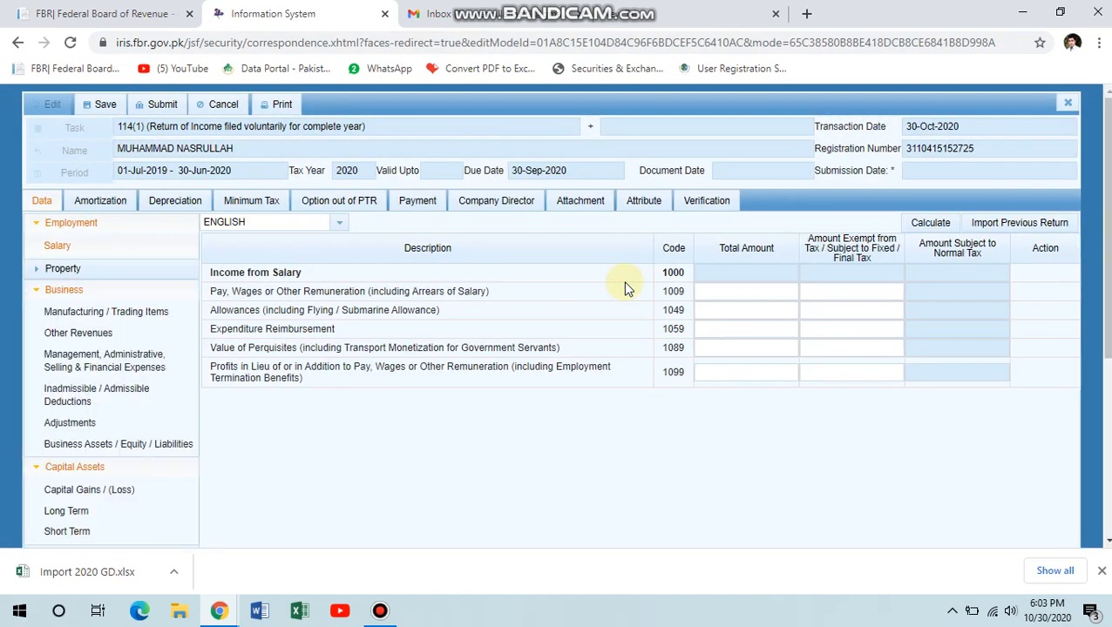
# Open the Final / Fixed / Minimum tax table under Tax Chargeable / Payments.
pyautogui.click(90, 291)
pyautogui.click(94, 311)
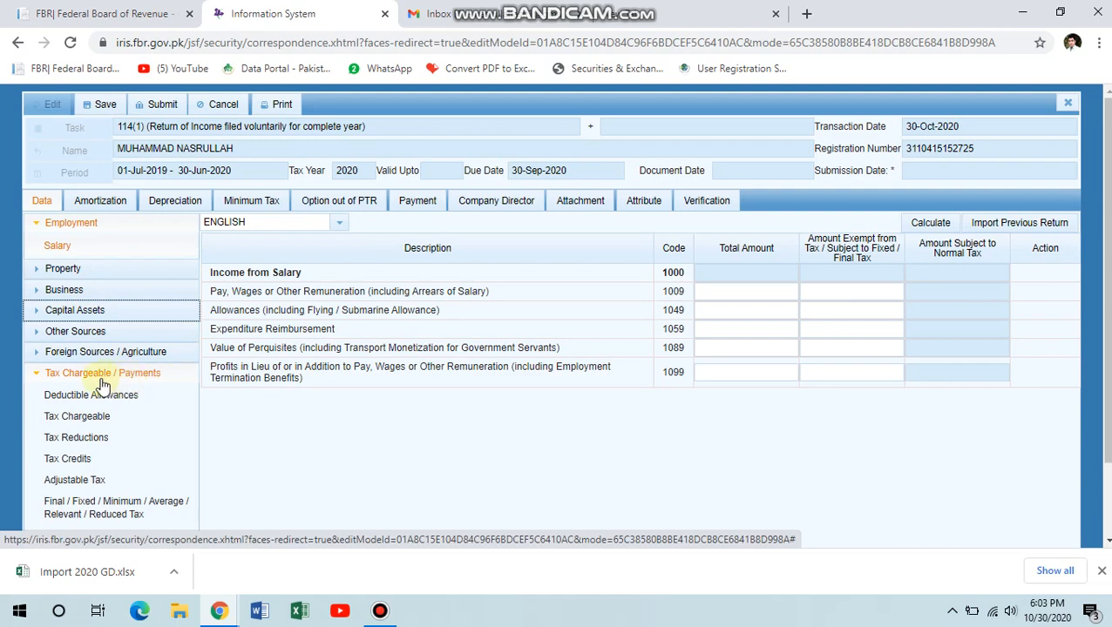
pyautogui.click(108, 383)
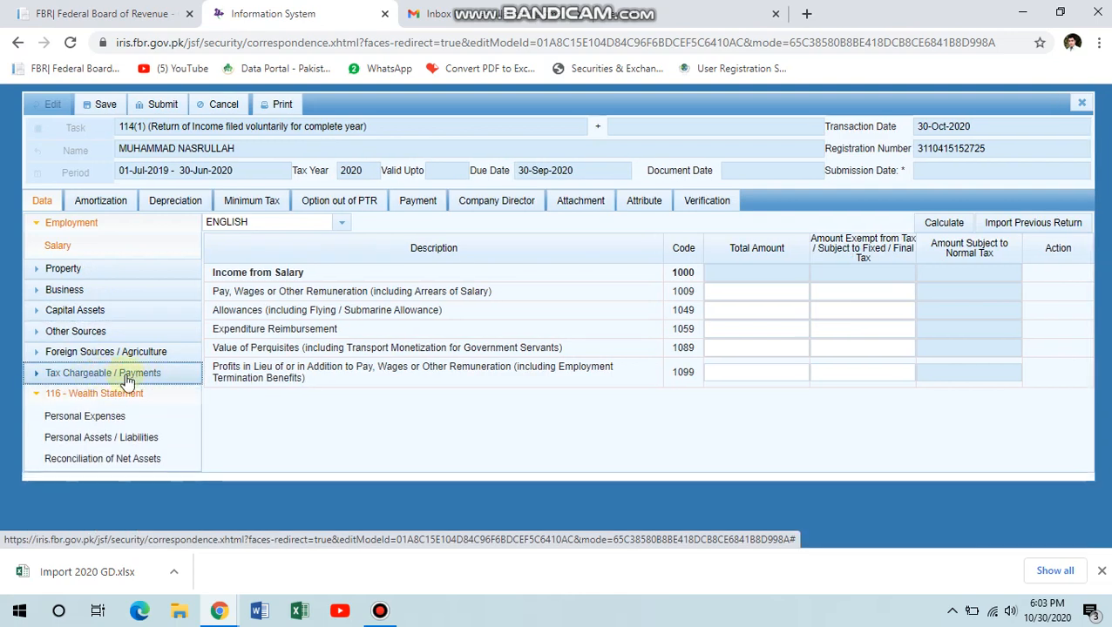
pyautogui.click(54, 373)
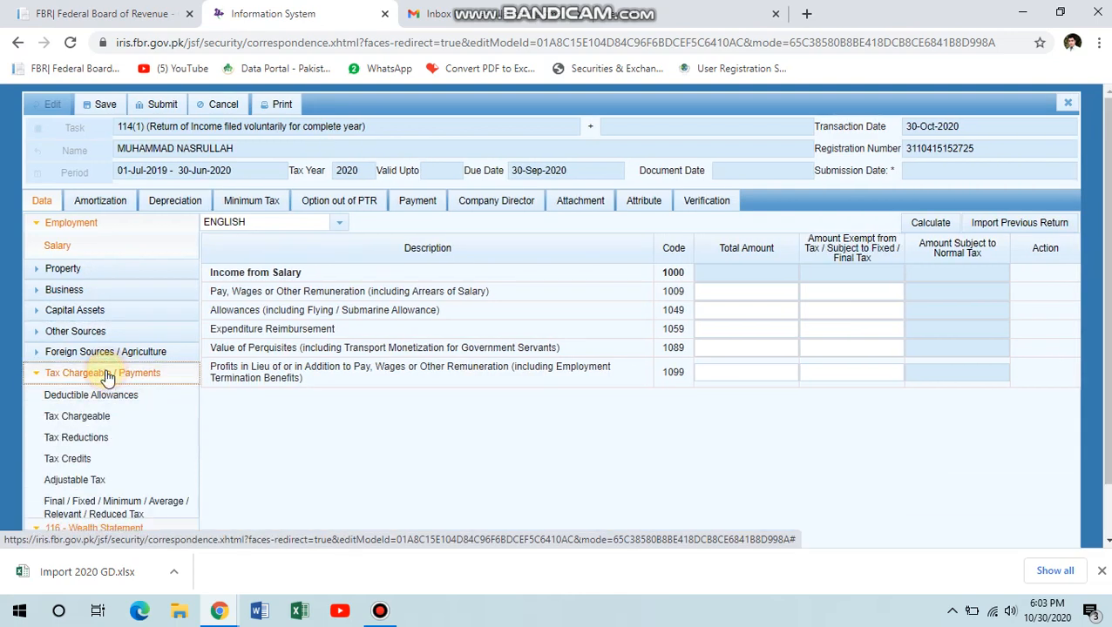
pyautogui.click(119, 511)
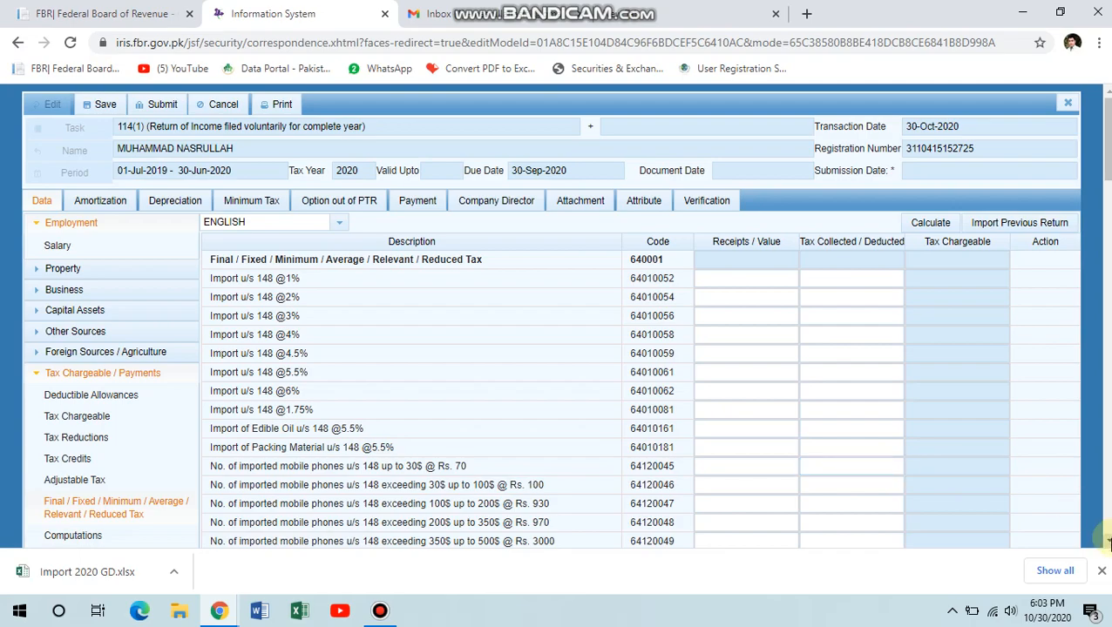
# Scroll down the final-tax table to the Brokerage / Commission u/s 233 rows.
pyautogui.click(1105, 540)
pyautogui.click(1107, 540)
pyautogui.click(1107, 540)
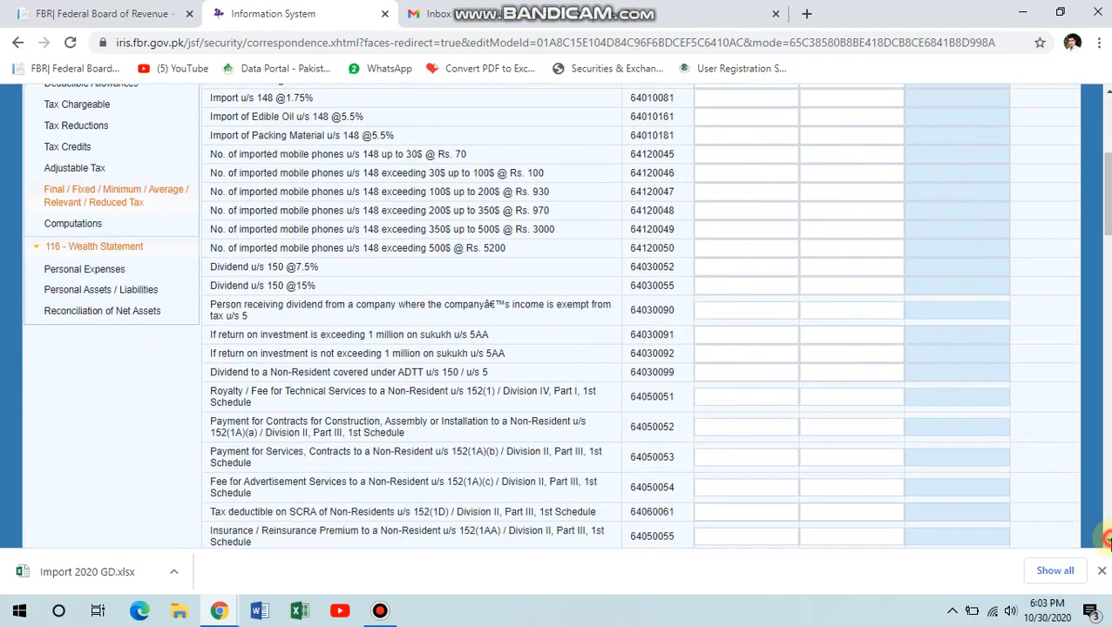
pyautogui.click(1107, 540)
pyautogui.click(1107, 540)
pyautogui.click(1107, 540)
pyautogui.press('pagedown')
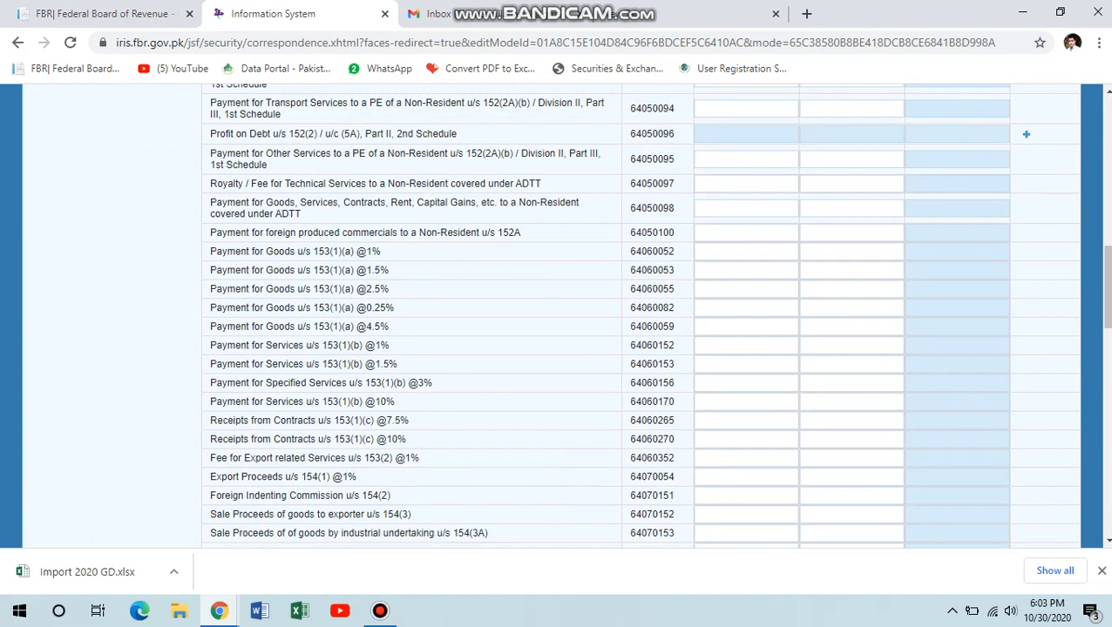
pyautogui.press('pagedown')
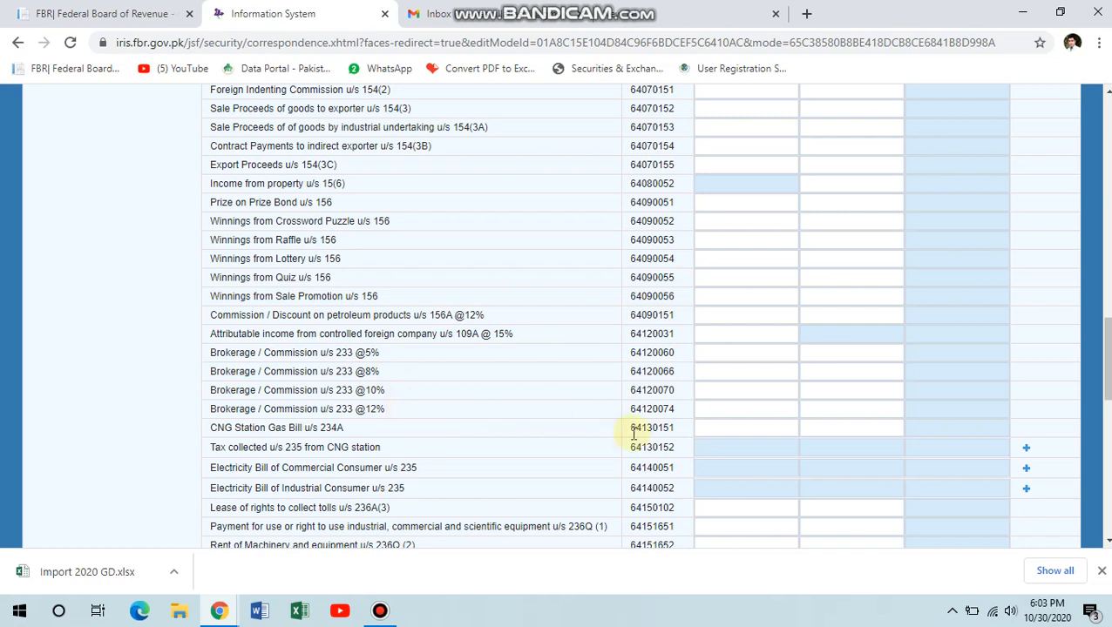
pyautogui.click(707, 388)
pyautogui.click(708, 388)
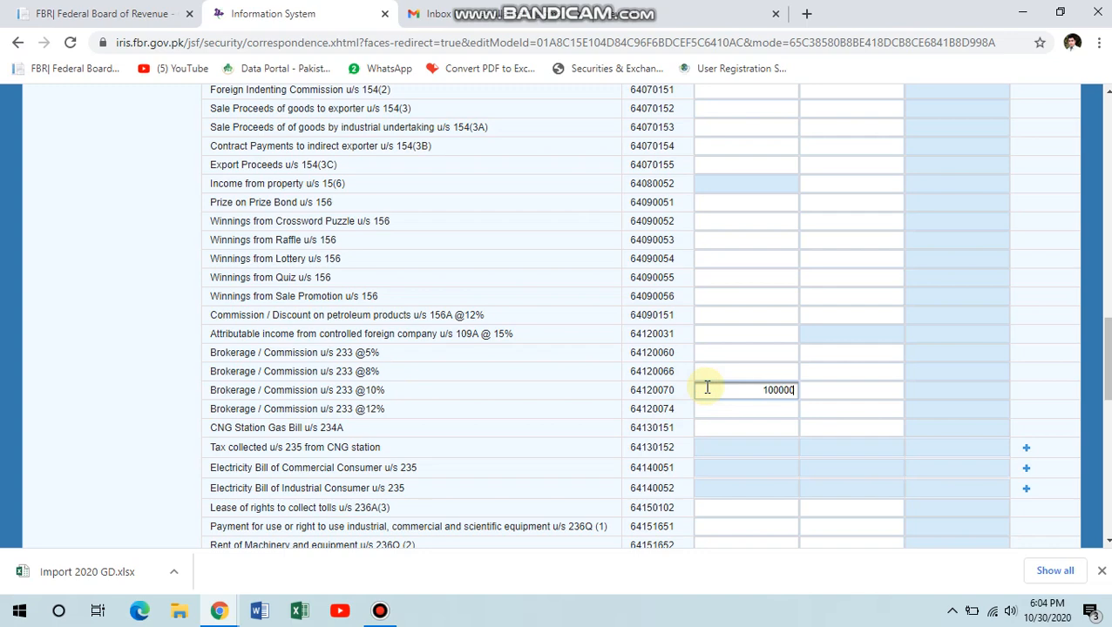
pyautogui.press('Tab')
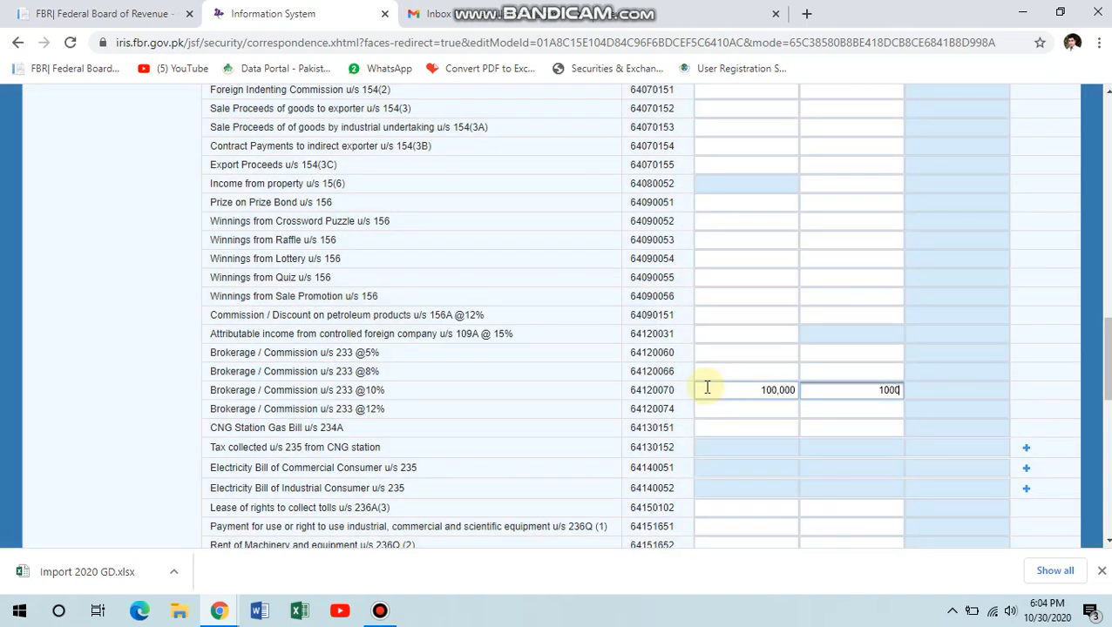
pyautogui.scroll(10, 997, 174)
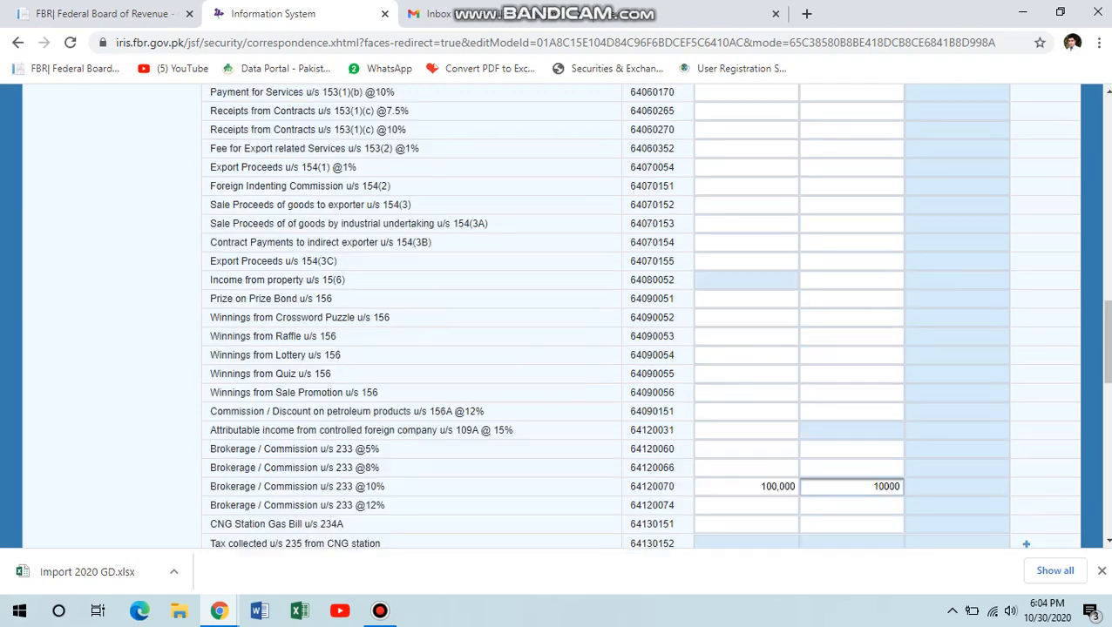
pyautogui.click(923, 209)
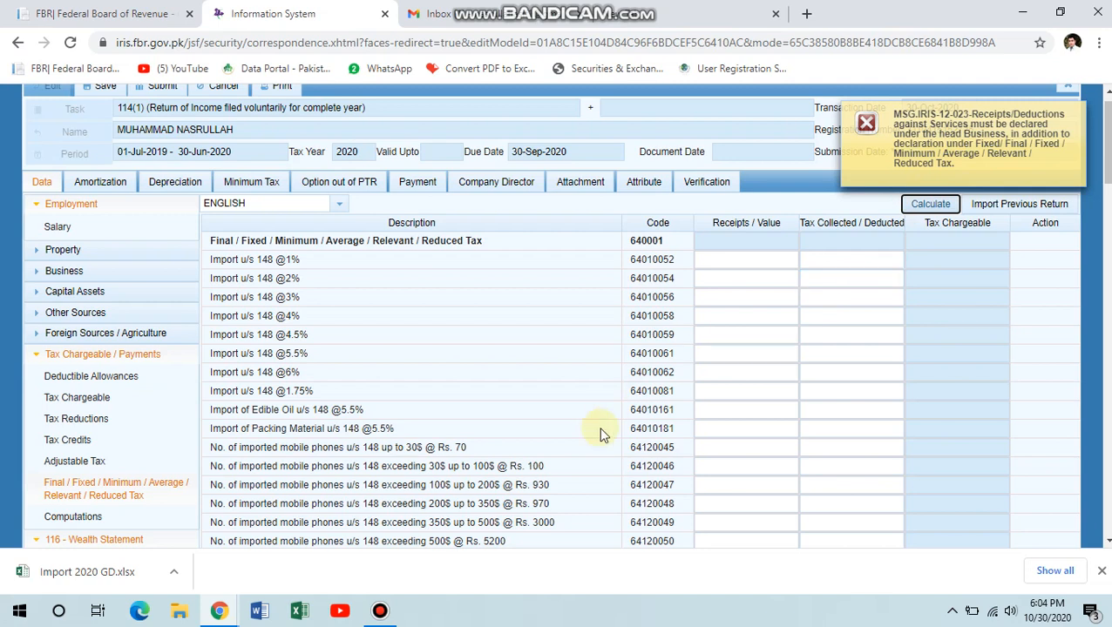
pyautogui.scroll(-10, 599, 434)
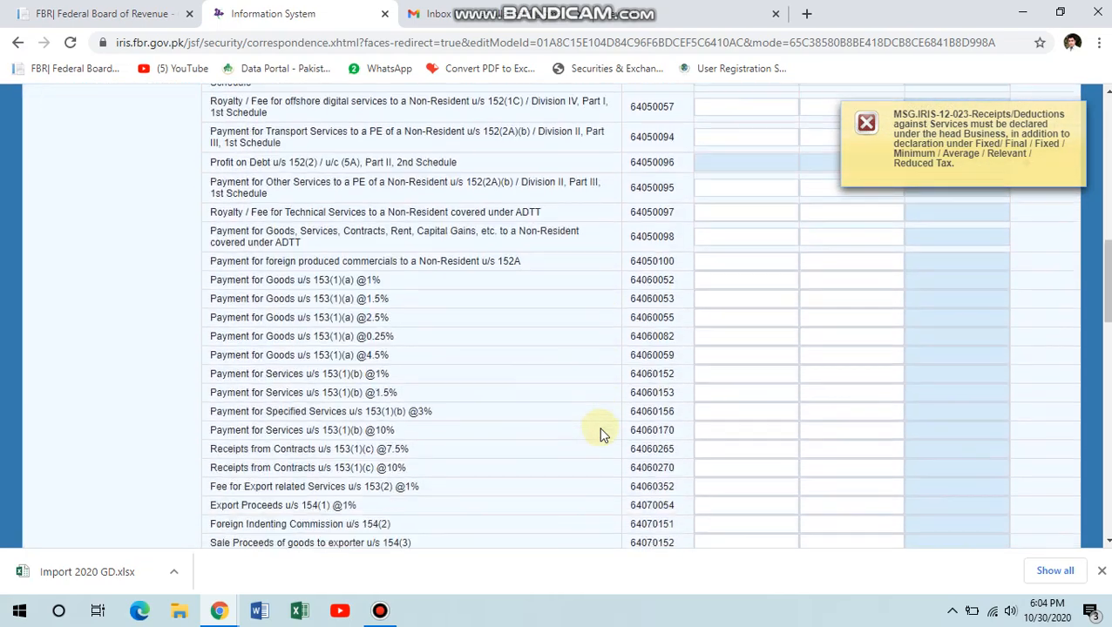
pyautogui.scroll(-10, 602, 433)
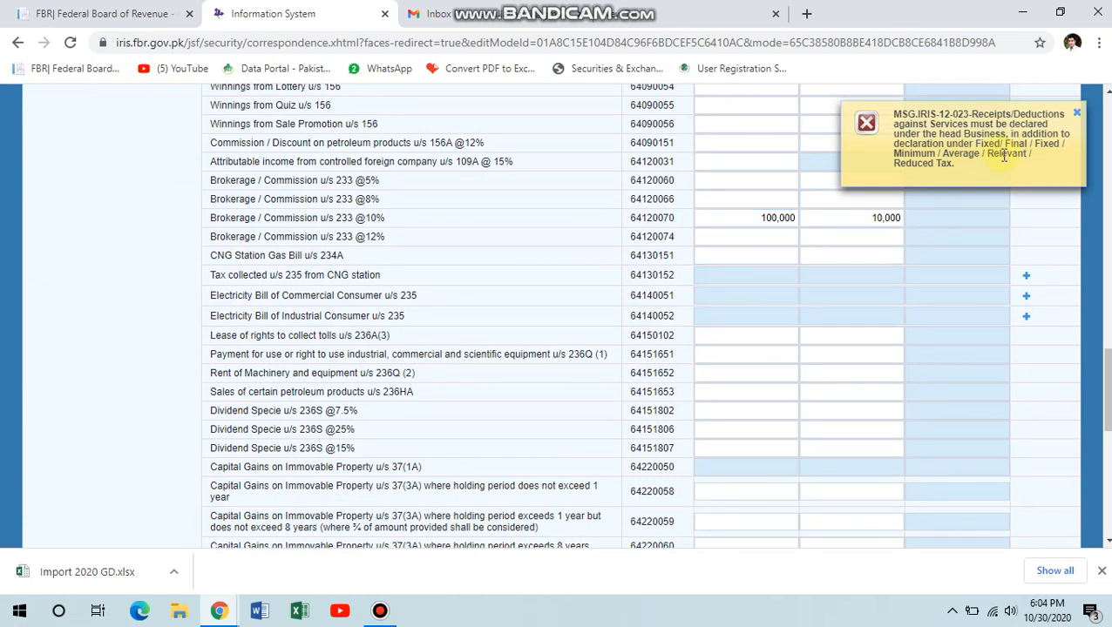
pyautogui.scroll(15, 933, 154)
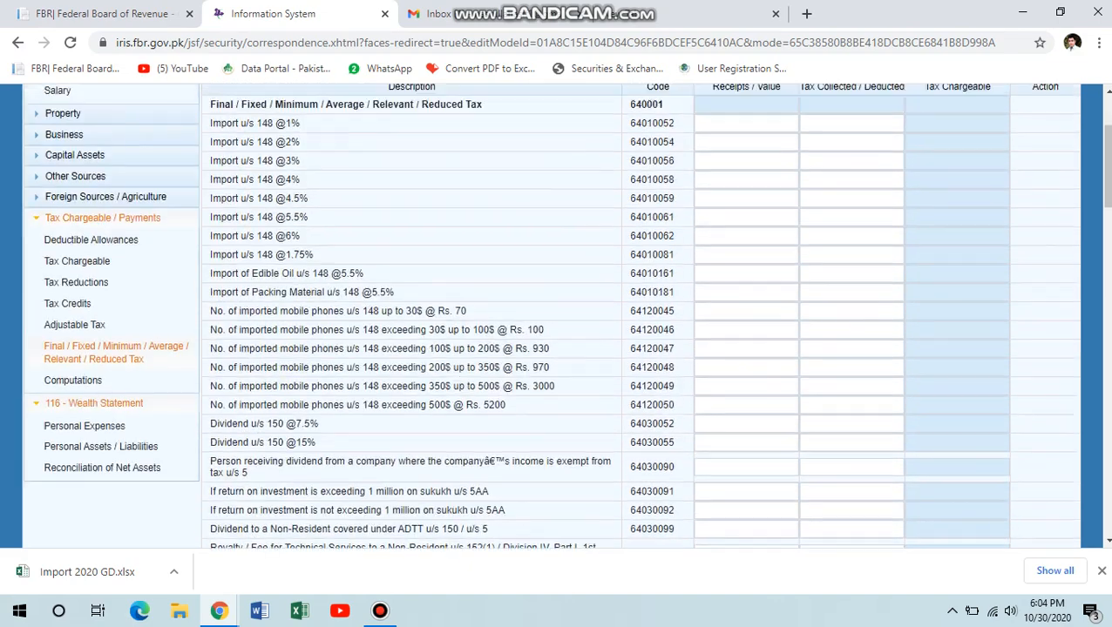
pyautogui.scroll(2, 622, 223)
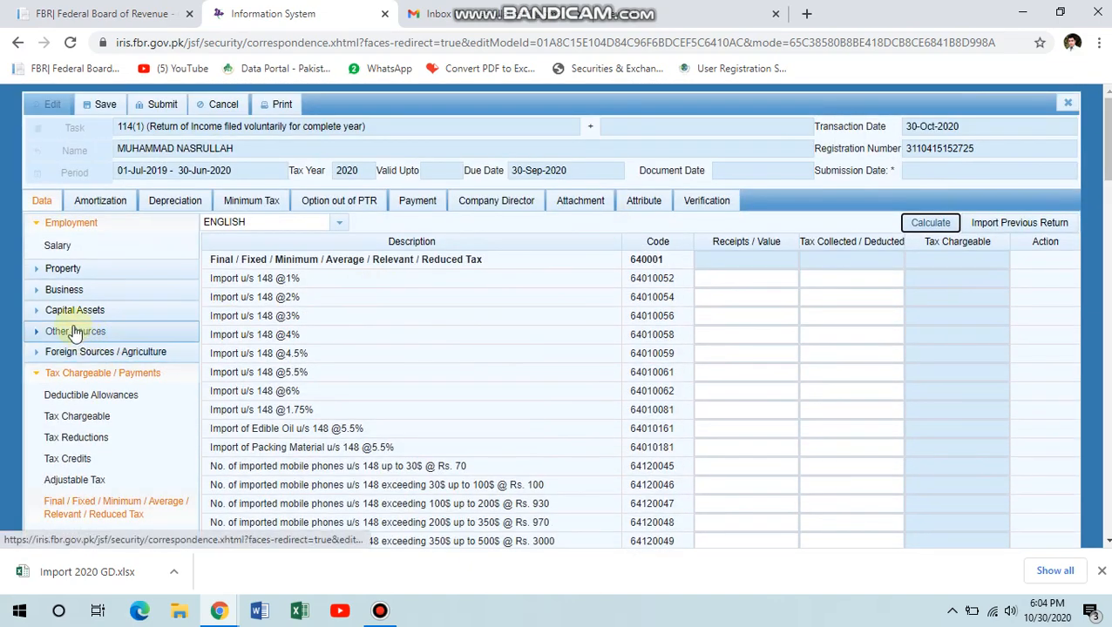
# Enter 100,000 as Others in Business > Other Revenues, all exempt, and recalculate.
pyautogui.click(70, 290)
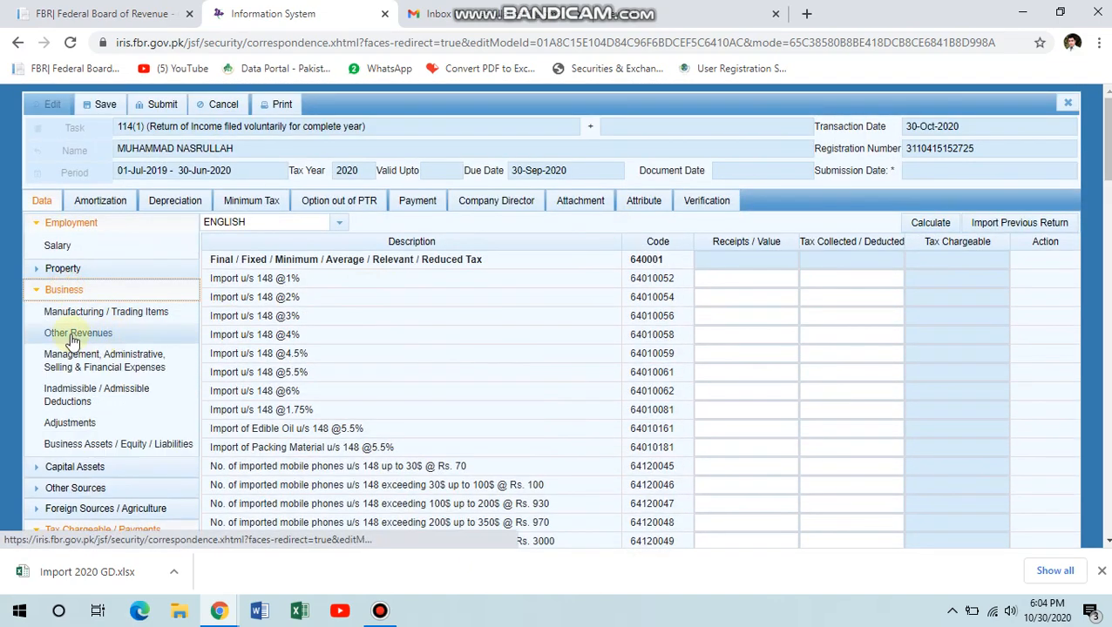
pyautogui.click(79, 336)
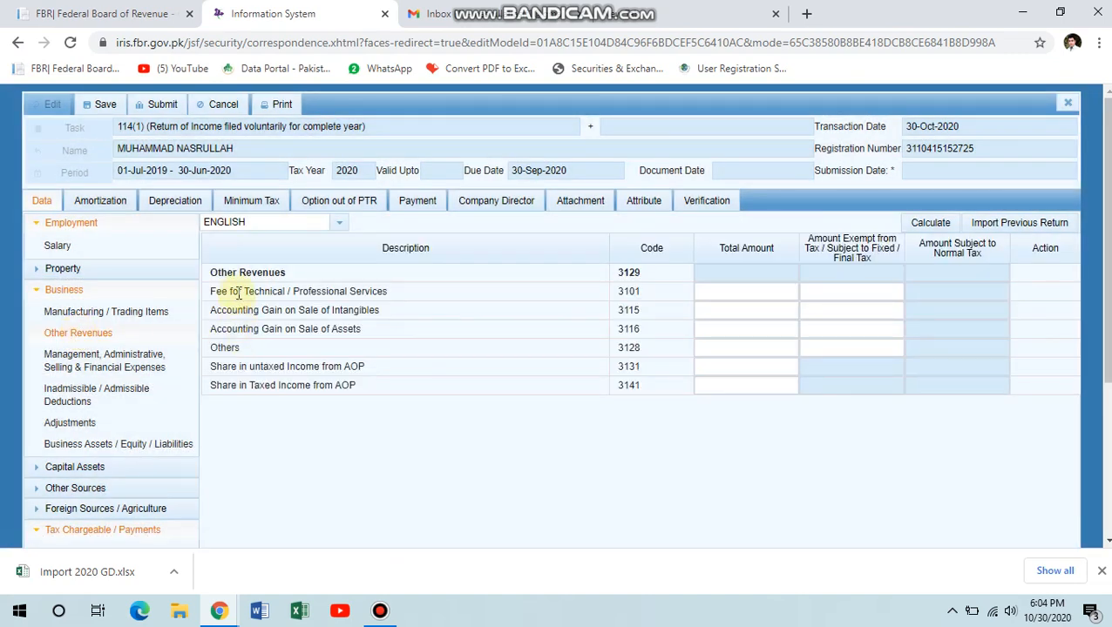
pyautogui.click(724, 292)
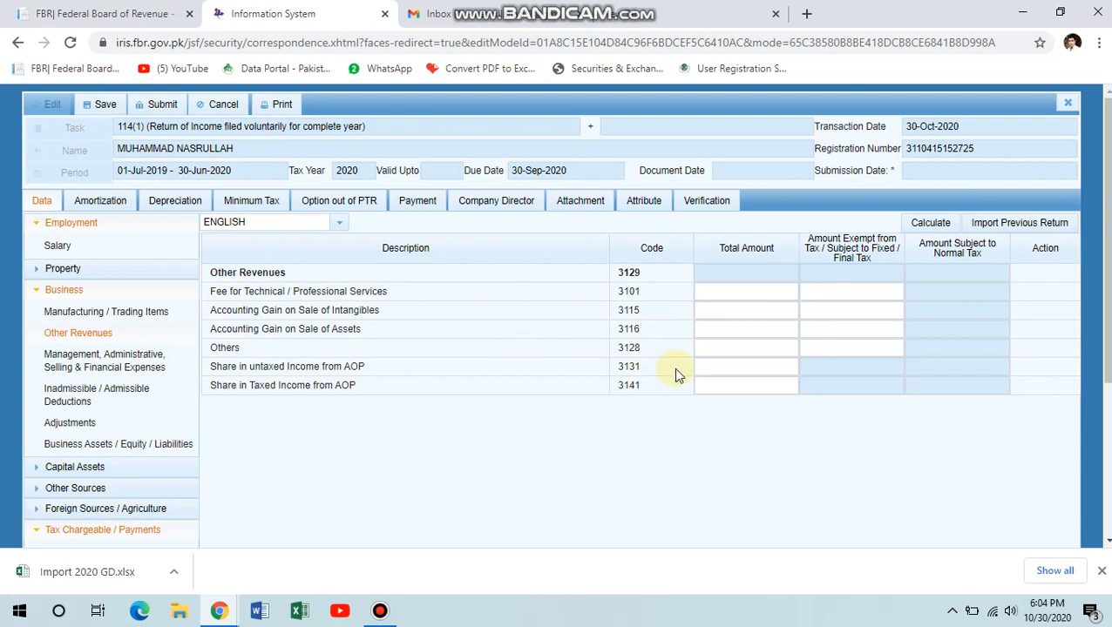
pyautogui.click(708, 350)
pyautogui.write('100,000')
pyautogui.press('Tab')
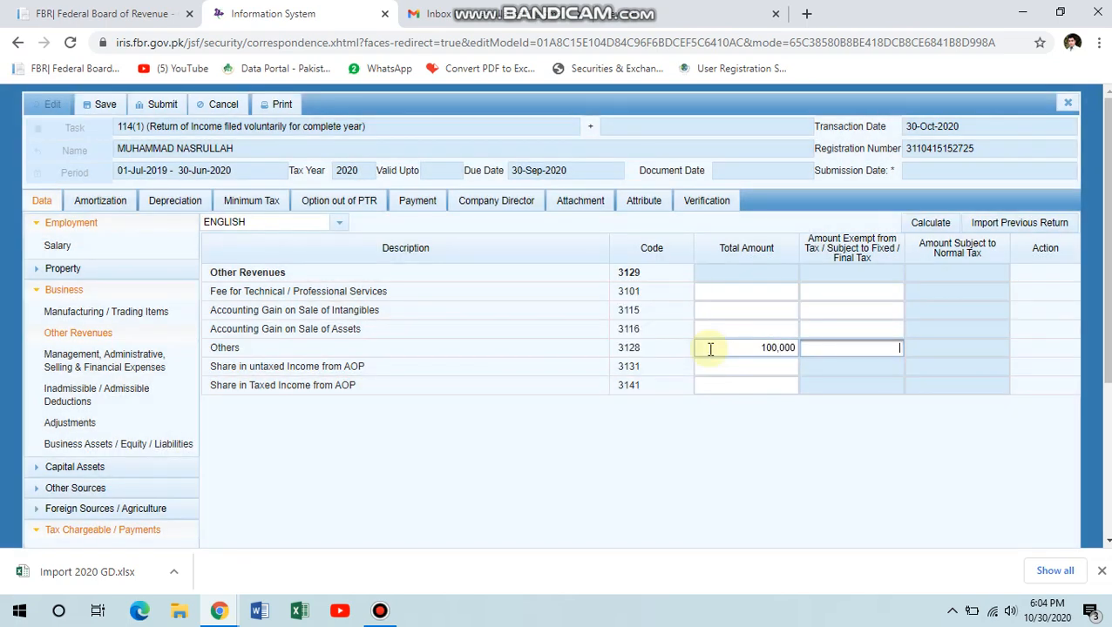
pyautogui.write('100,')
pyautogui.write('00000')
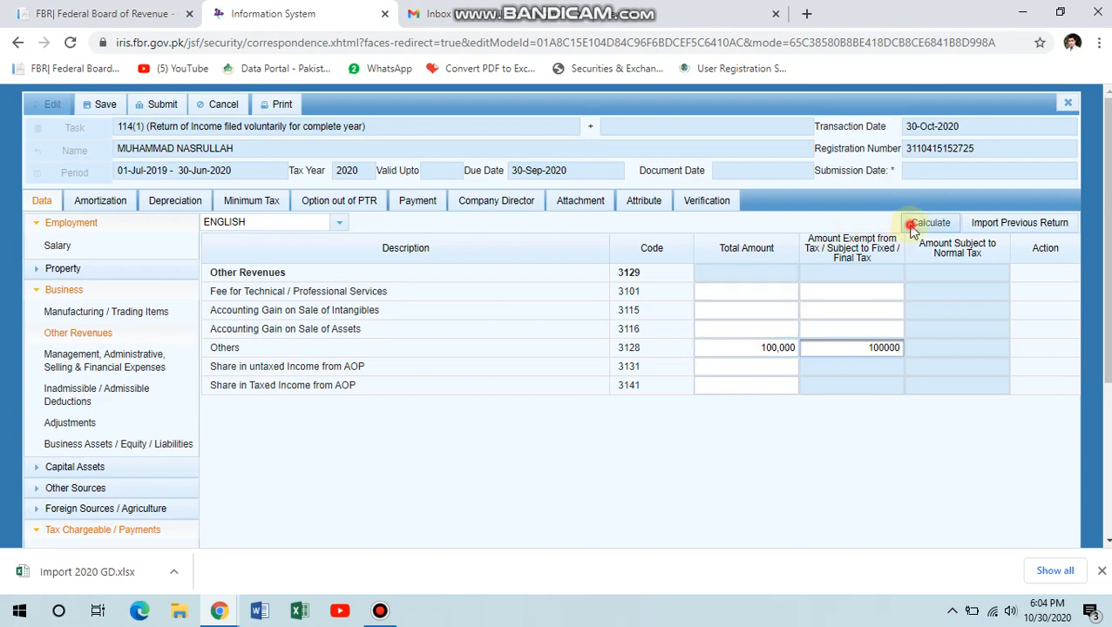
pyautogui.click(911, 227)
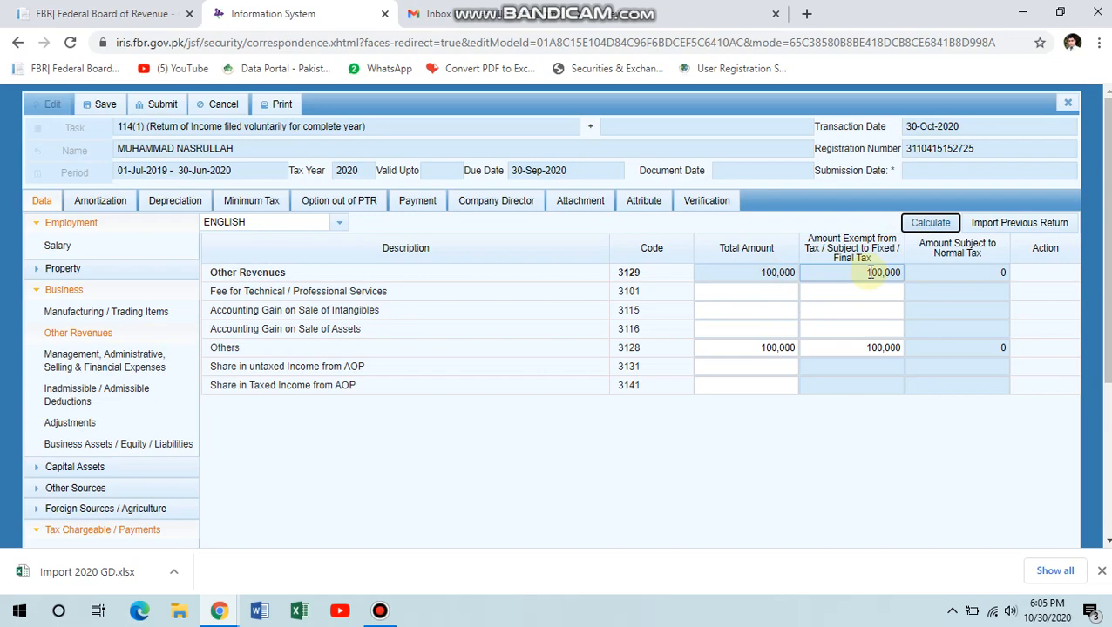
pyautogui.click(932, 226)
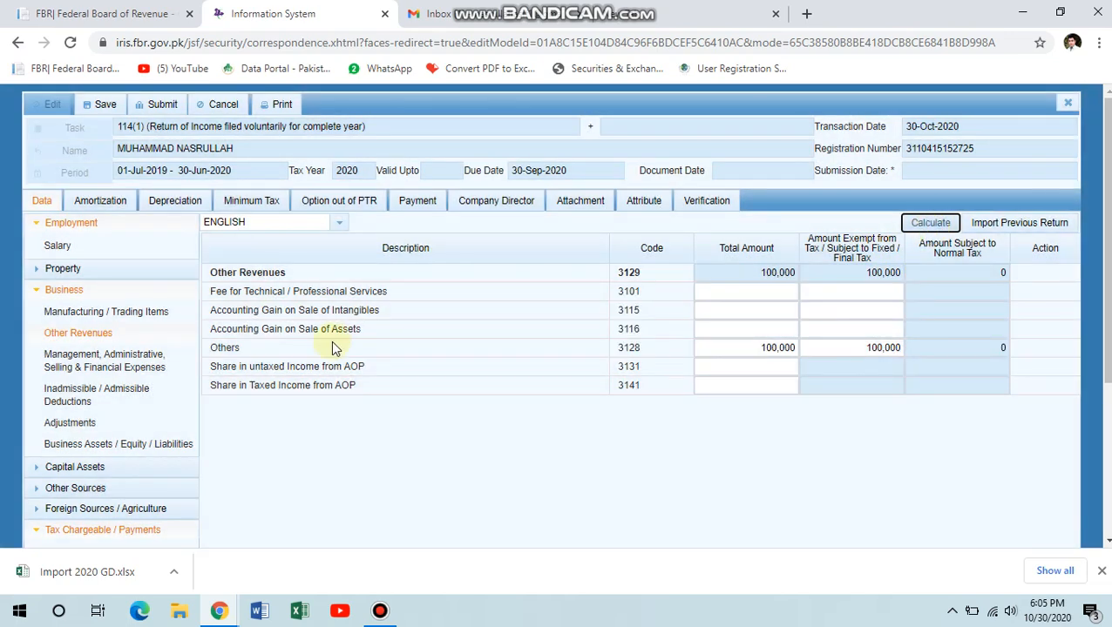
pyautogui.scroll(-3, 301, 431)
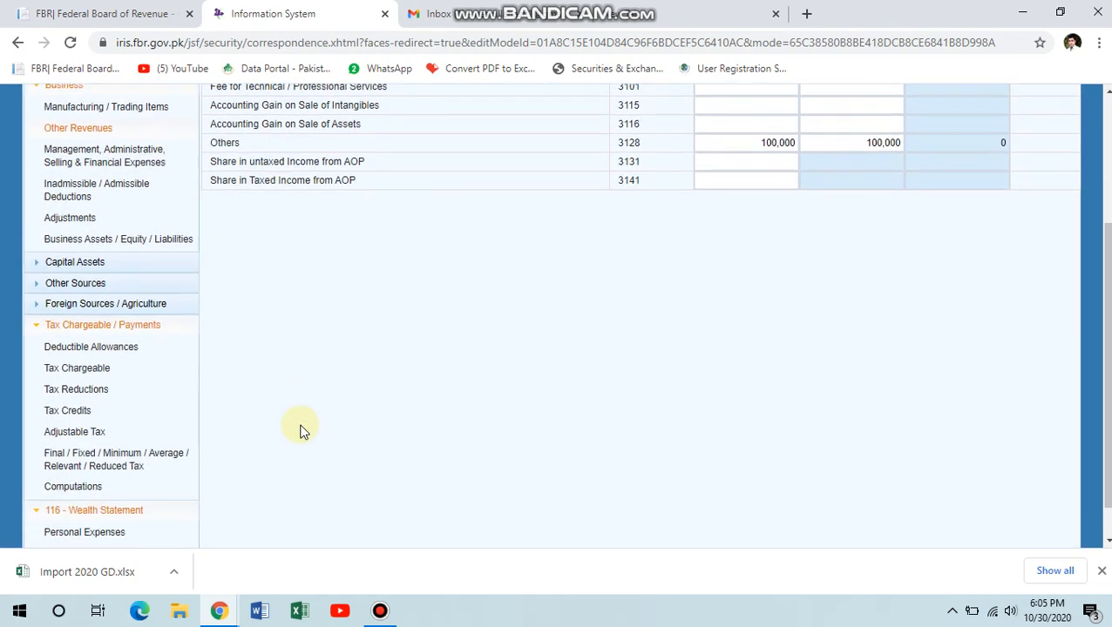
# Reopen the Final / Fixed / Minimum tax table and check the brokerage row shows 10,000 chargeable.
pyautogui.click(87, 466)
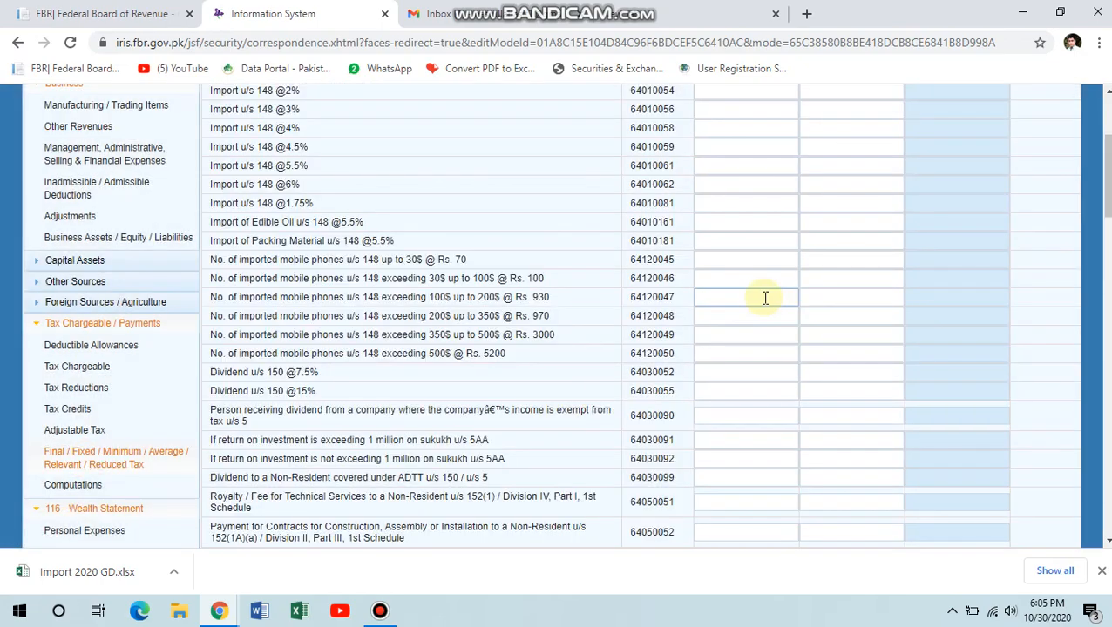
pyautogui.scroll(2, 765, 298)
pyautogui.scroll(2, 765, 298)
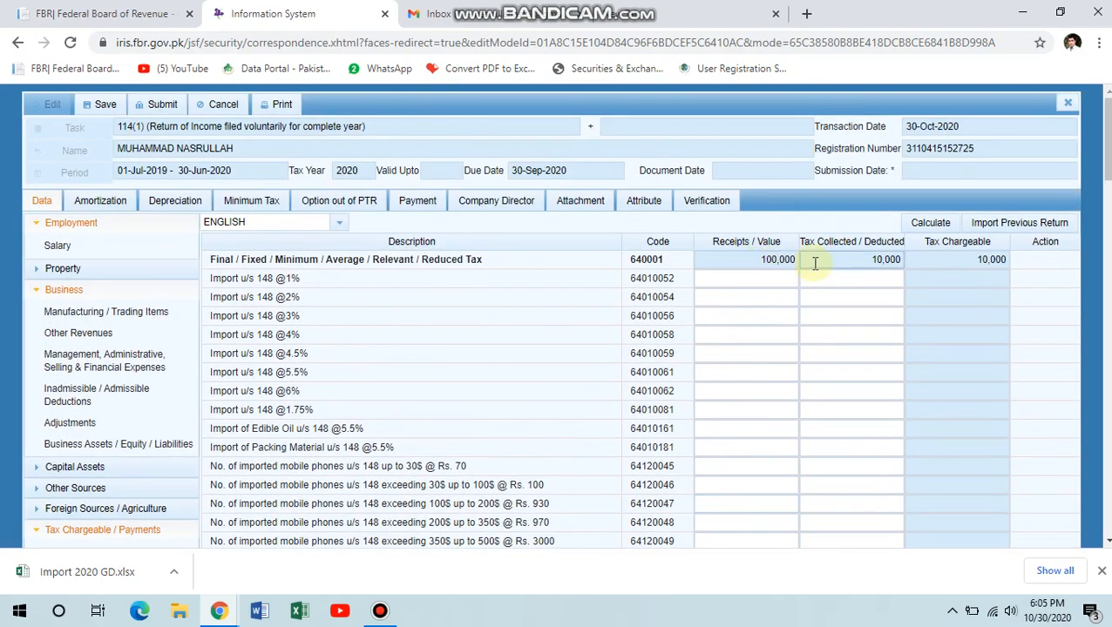
pyautogui.scroll(-15, 828, 348)
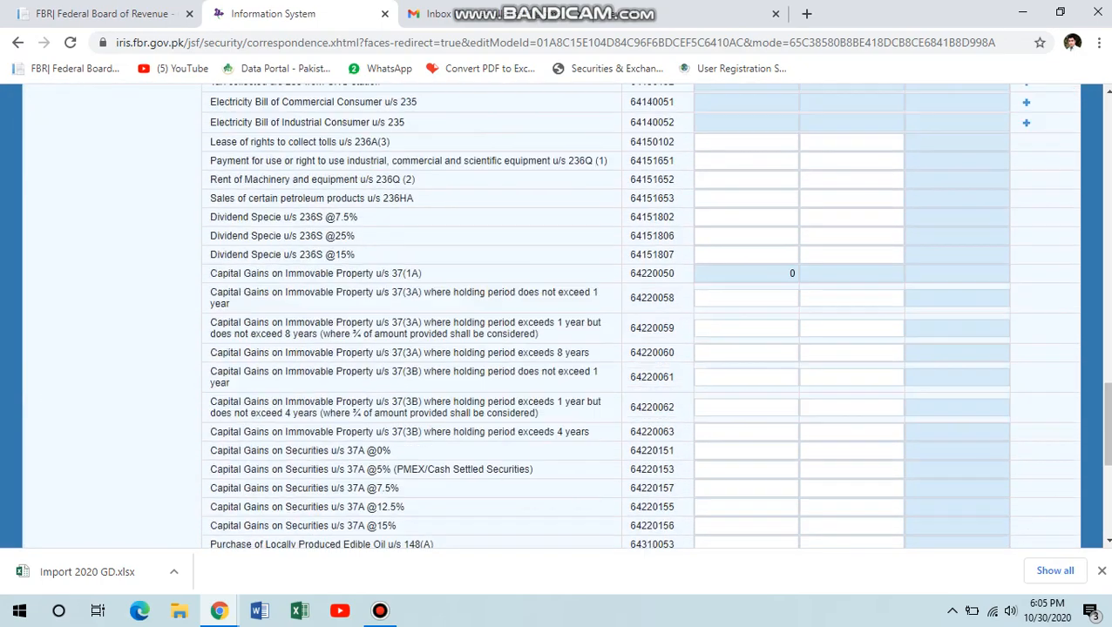
pyautogui.click(1107, 203)
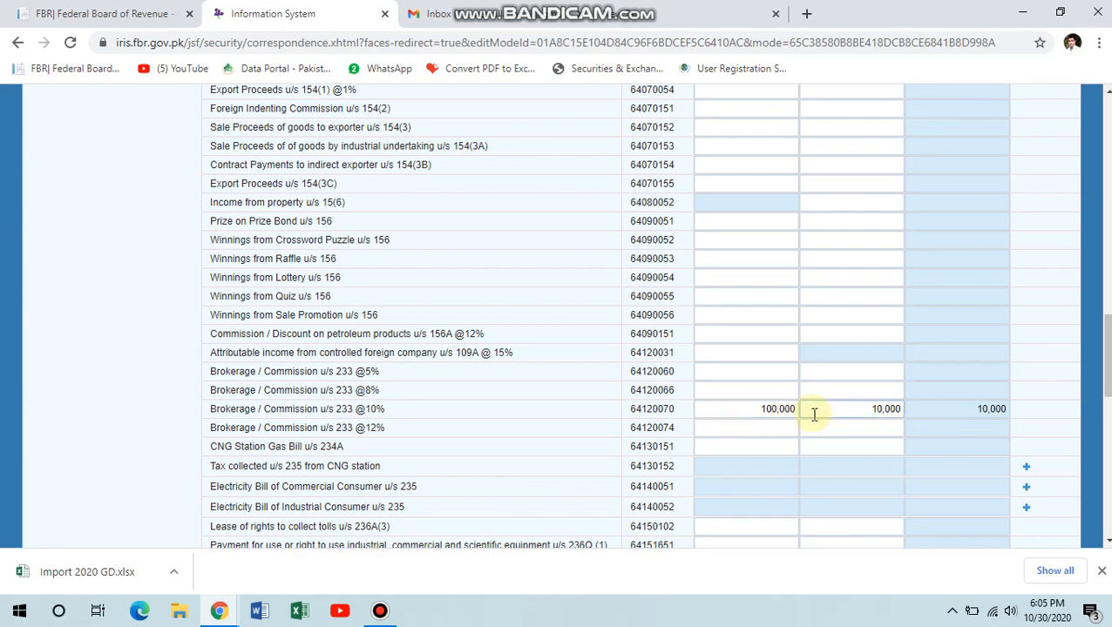
pyautogui.click(1107, 183)
pyautogui.click(1108, 183)
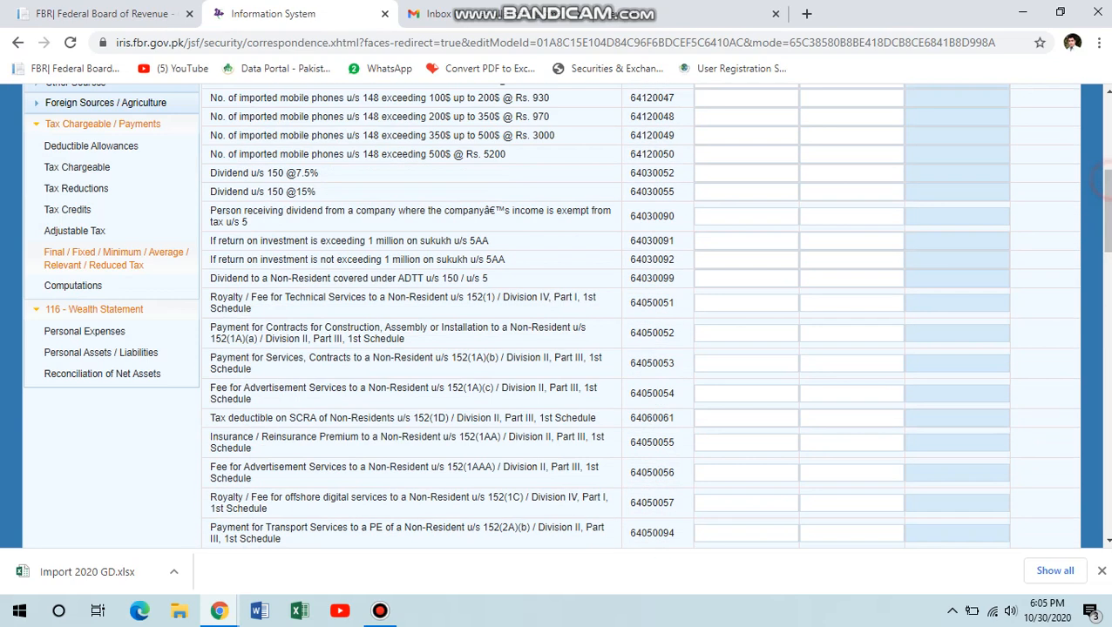
pyautogui.click(1107, 183)
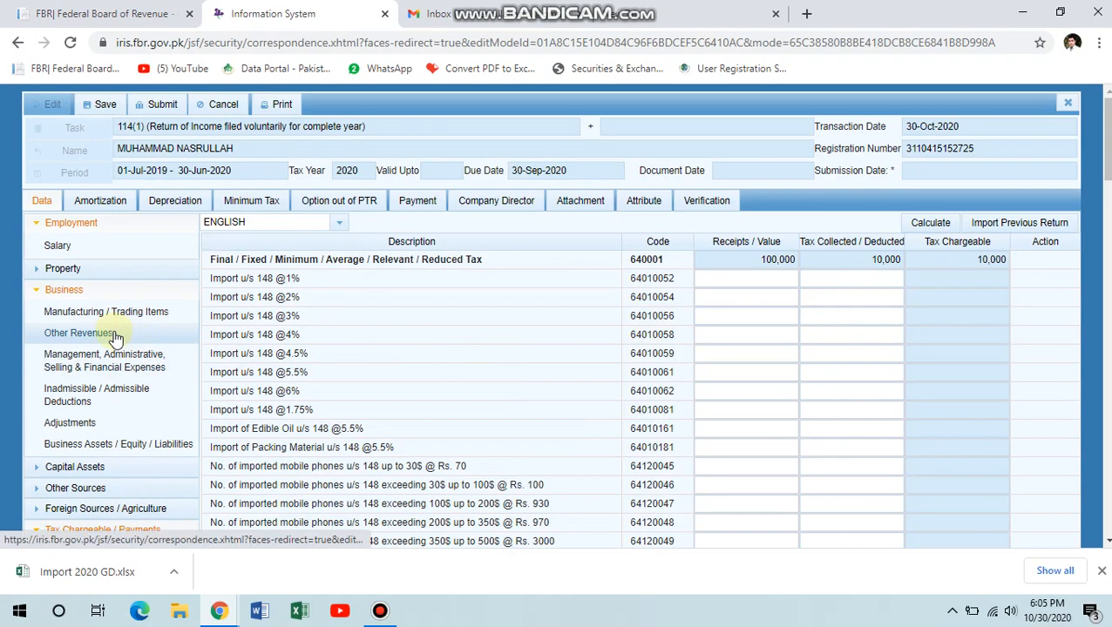
pyautogui.scroll(-2, 116, 338)
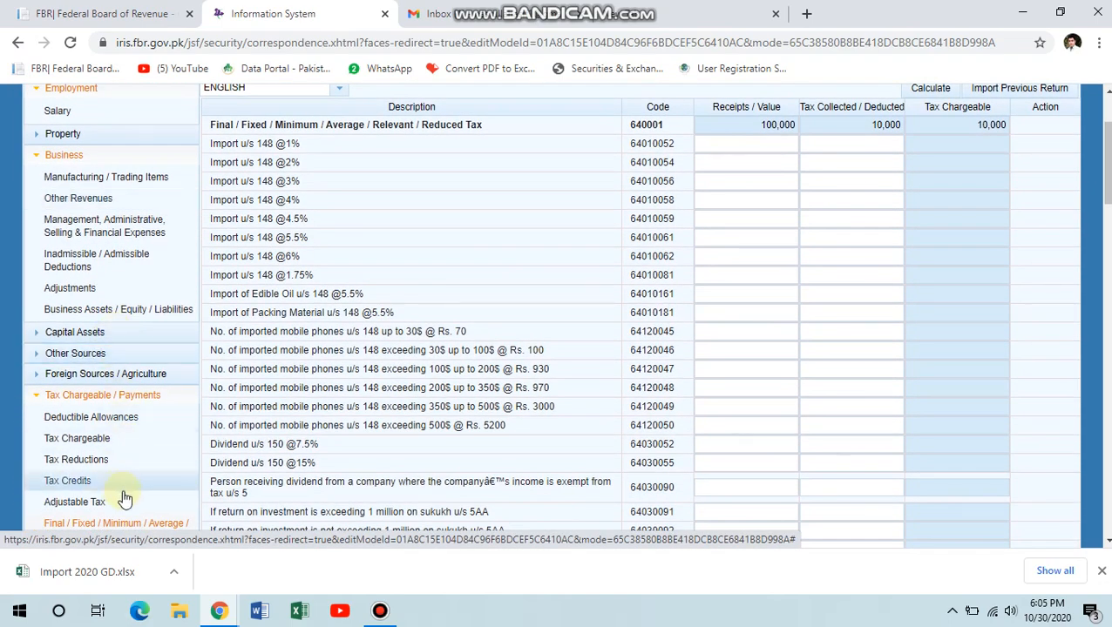
pyautogui.scroll(-3, 389, 351)
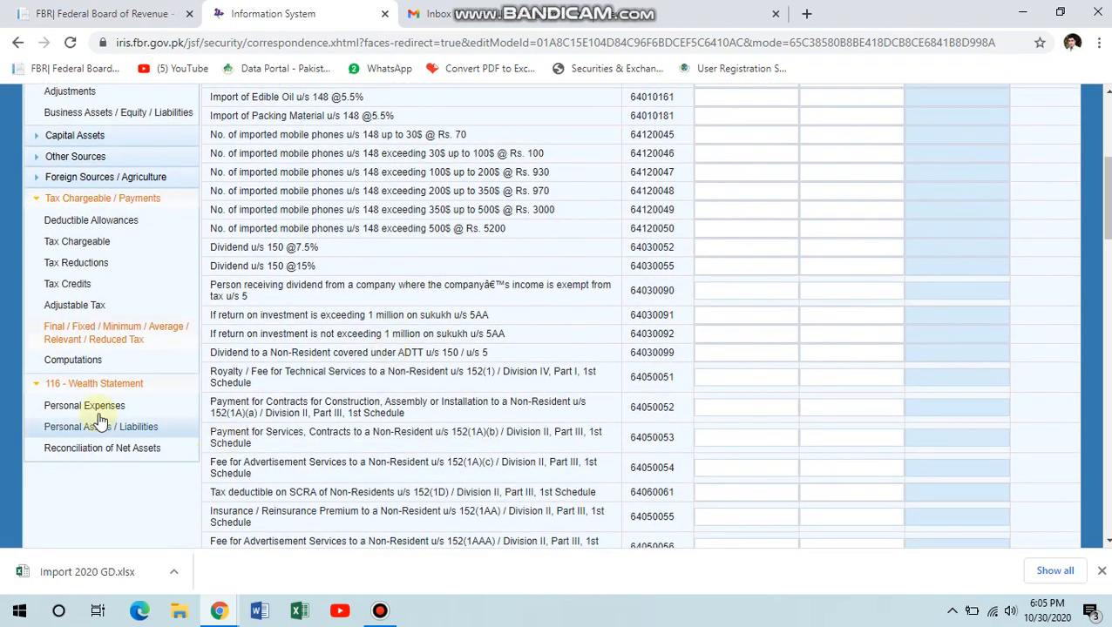
# Check Computations shows 100,000 business income under final tax, then open Reconciliation of Net Assets.
pyautogui.click(84, 361)
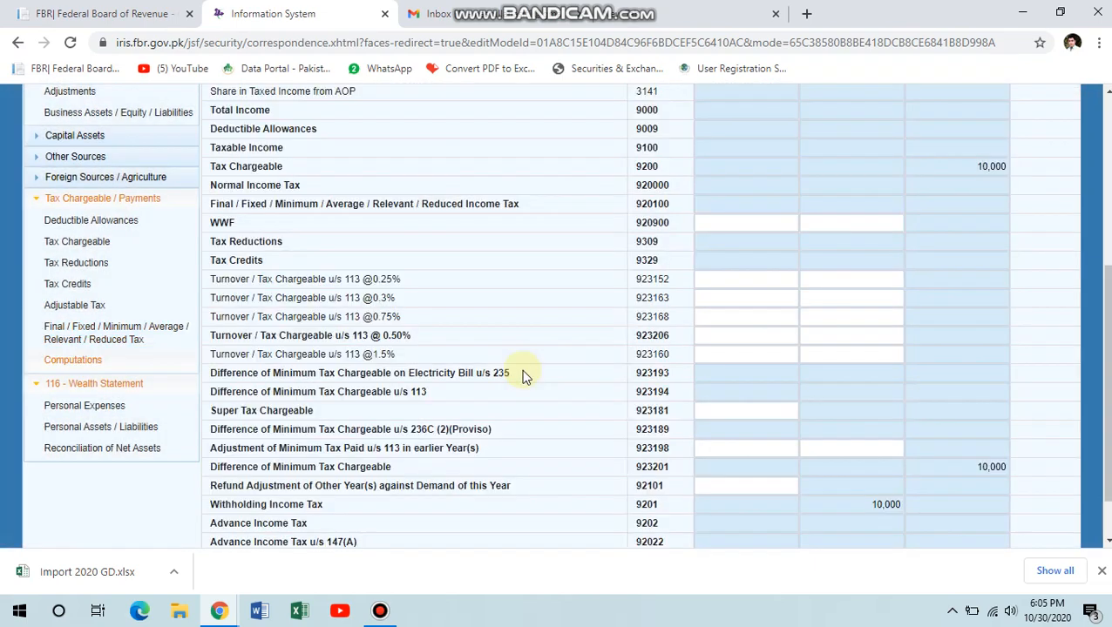
pyautogui.moveTo(1107, 288); pyautogui.dragTo(1107, 120)
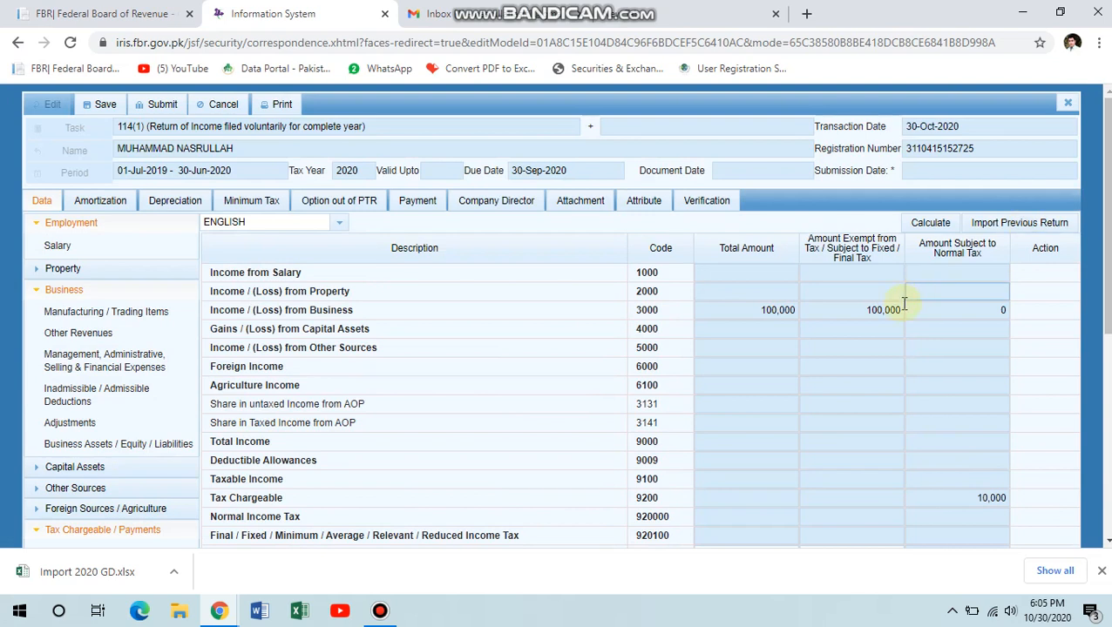
pyautogui.click(859, 310)
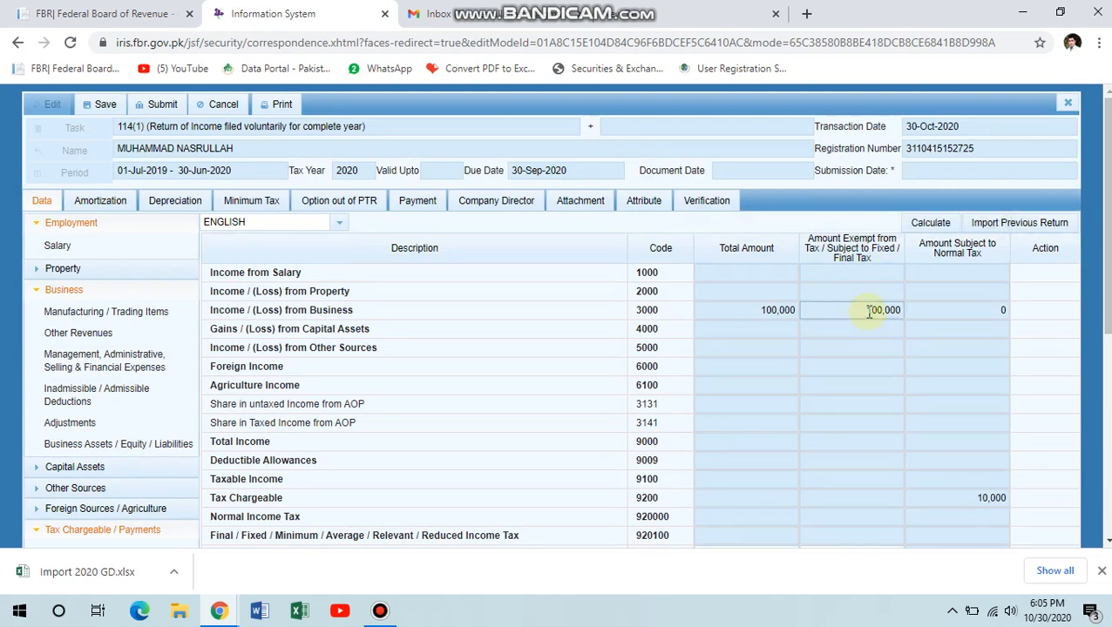
pyautogui.doubleClick(869, 311)
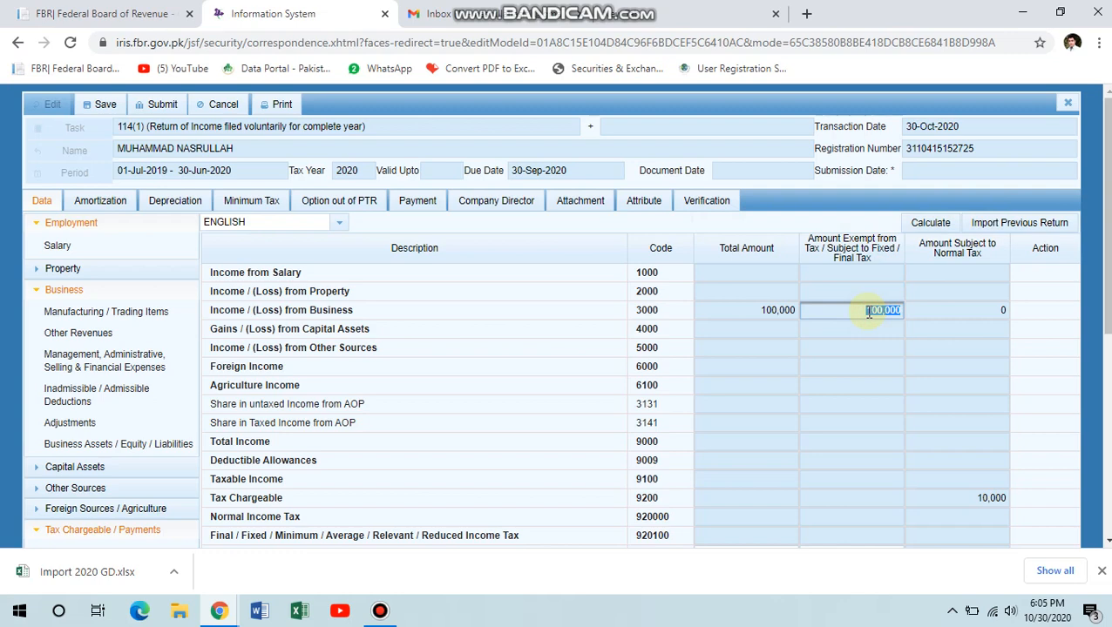
pyautogui.scroll(-3, 281, 388)
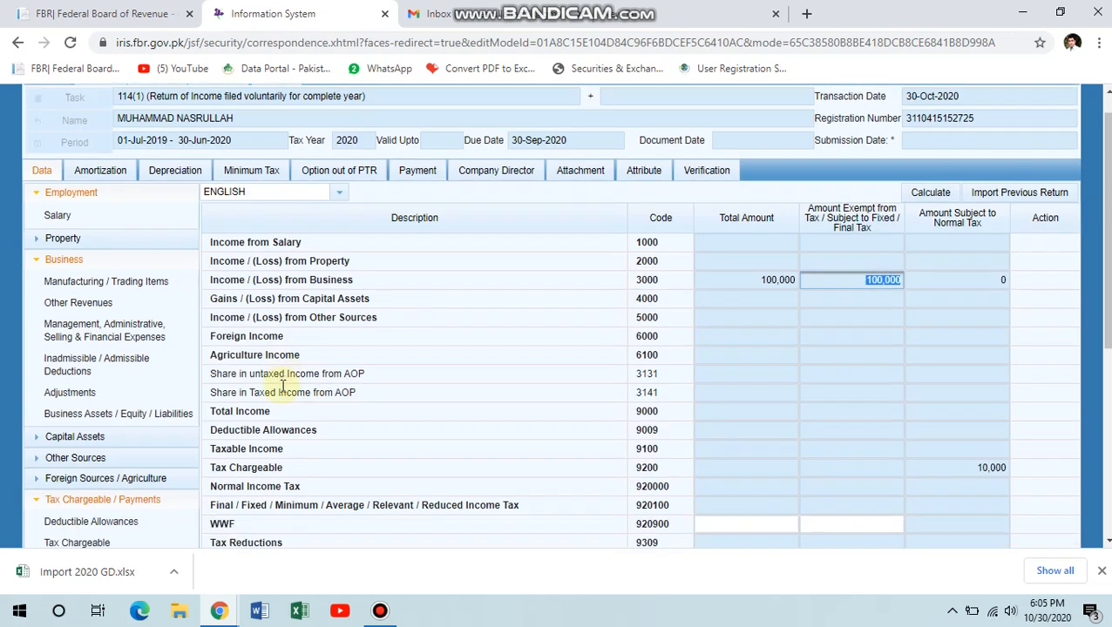
pyautogui.click(94, 491)
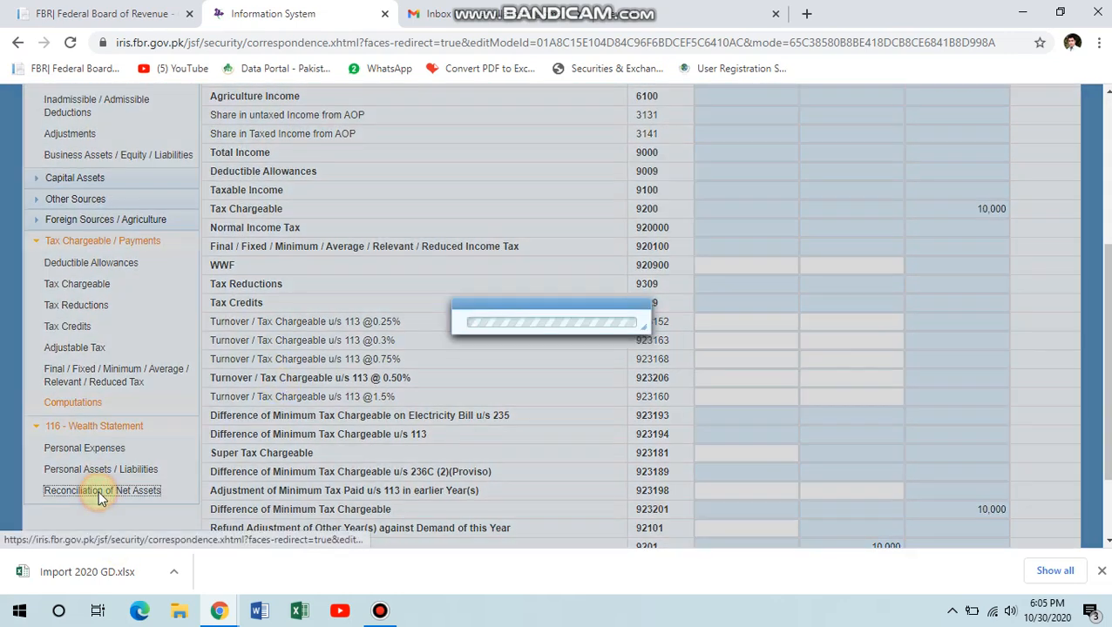
# Enter 100,000 in field 7033 and recalculate, leaving -100,000 unreconciled.
pyautogui.scroll(1, 639, 298)
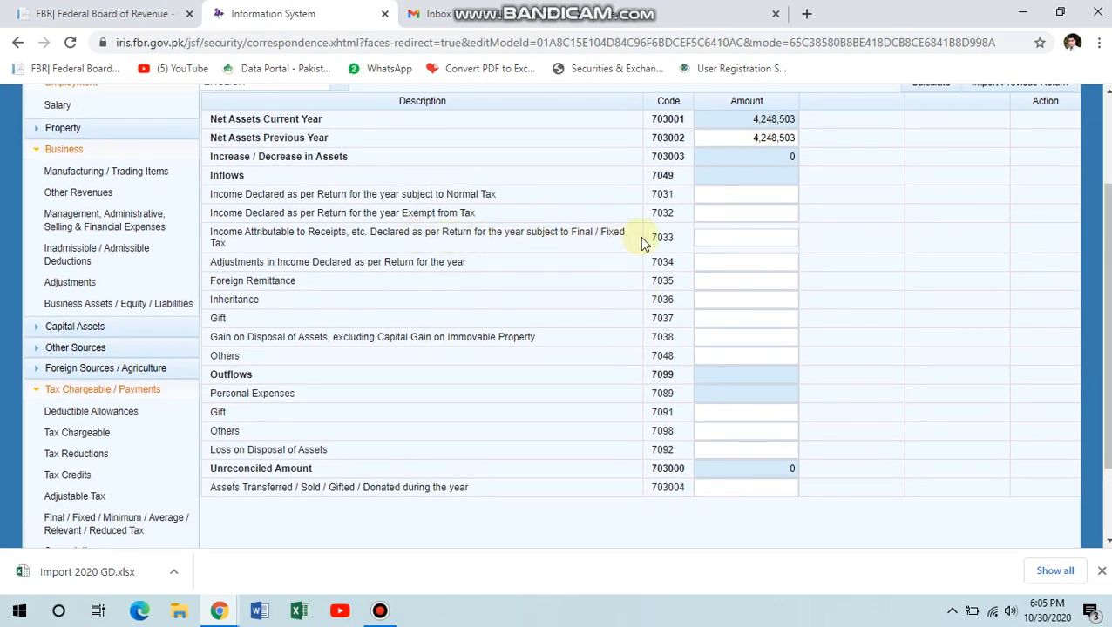
pyautogui.click(708, 237)
pyautogui.write('1000000')
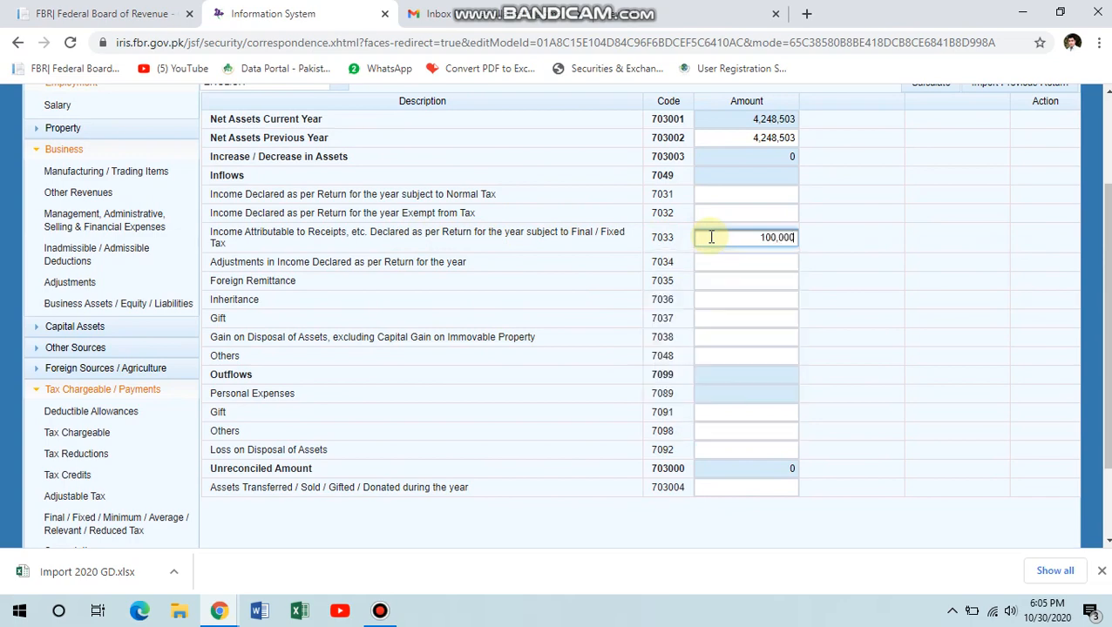
pyautogui.scroll(2, 940, 228)
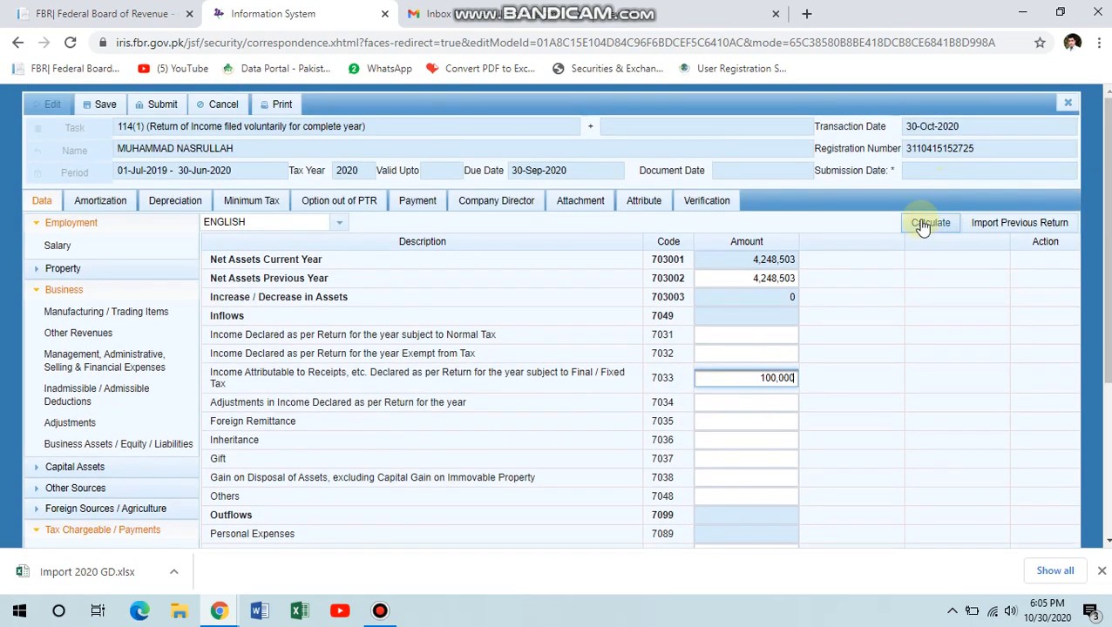
pyautogui.click(929, 223)
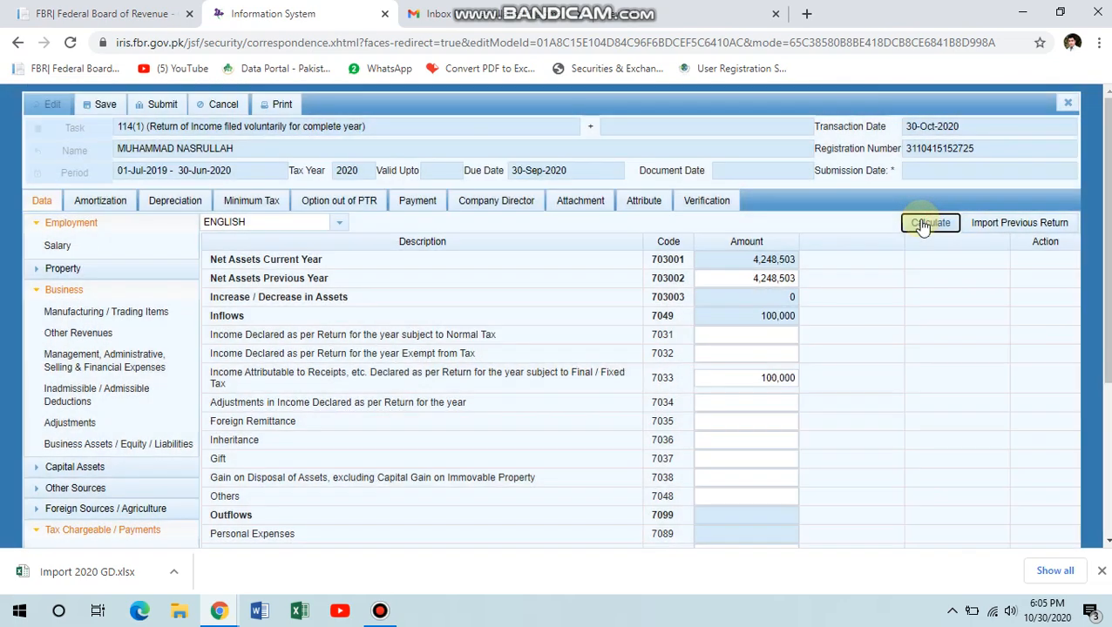
pyautogui.click(926, 224)
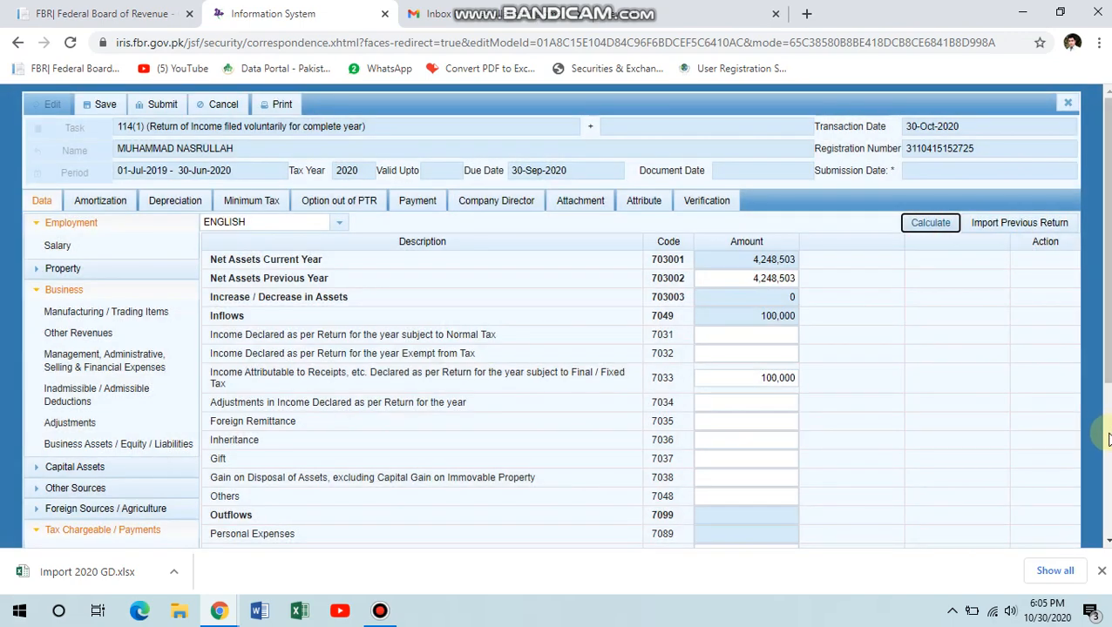
pyautogui.click(1107, 440)
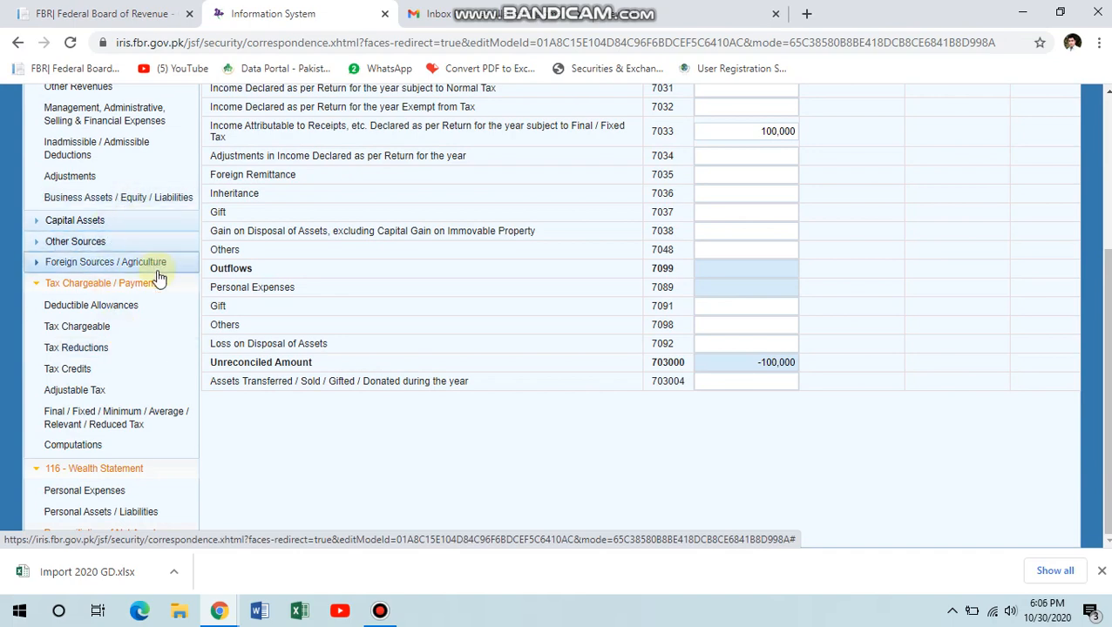
pyautogui.scroll(2, 157, 277)
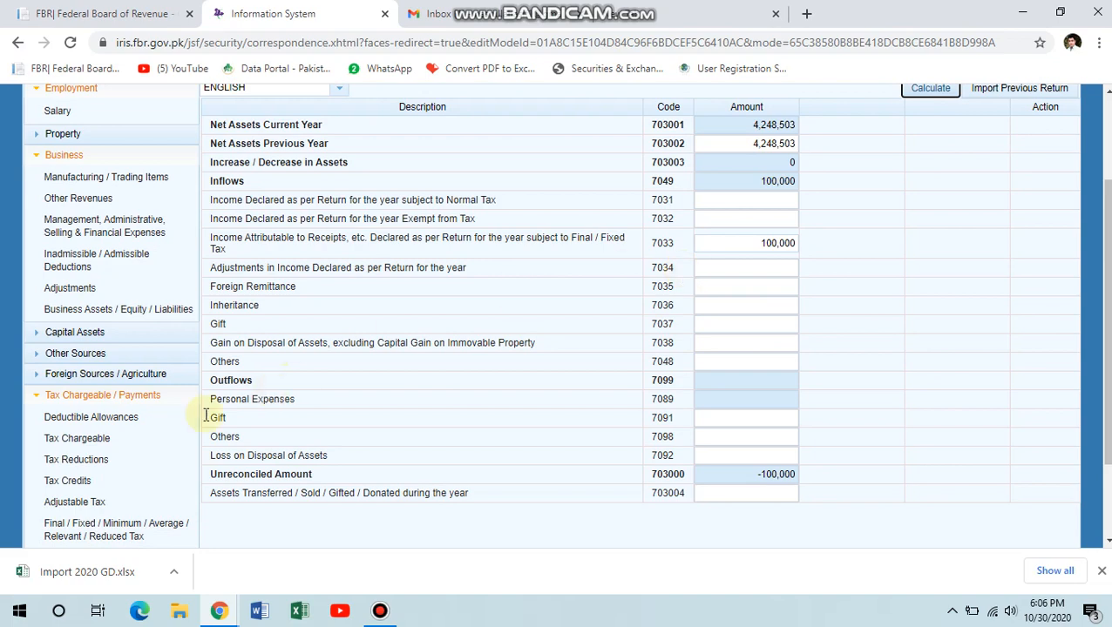
pyautogui.scroll(-2, 135, 490)
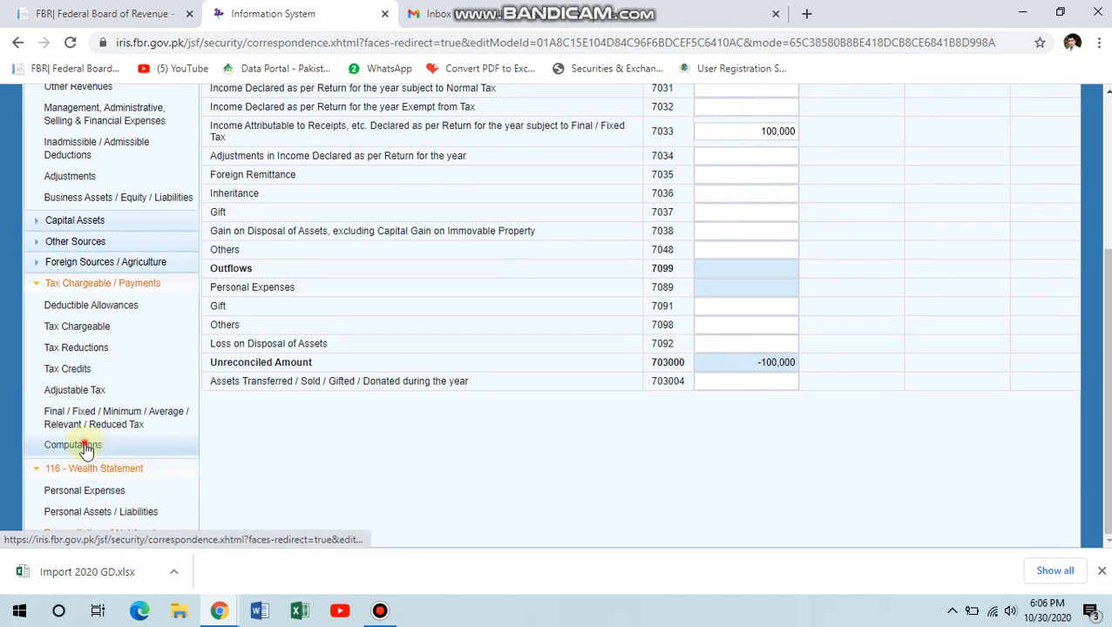
# Review row 3000 on the Computations sheet showing 100,000 business income exempt from normal tax.
pyautogui.click(85, 446)
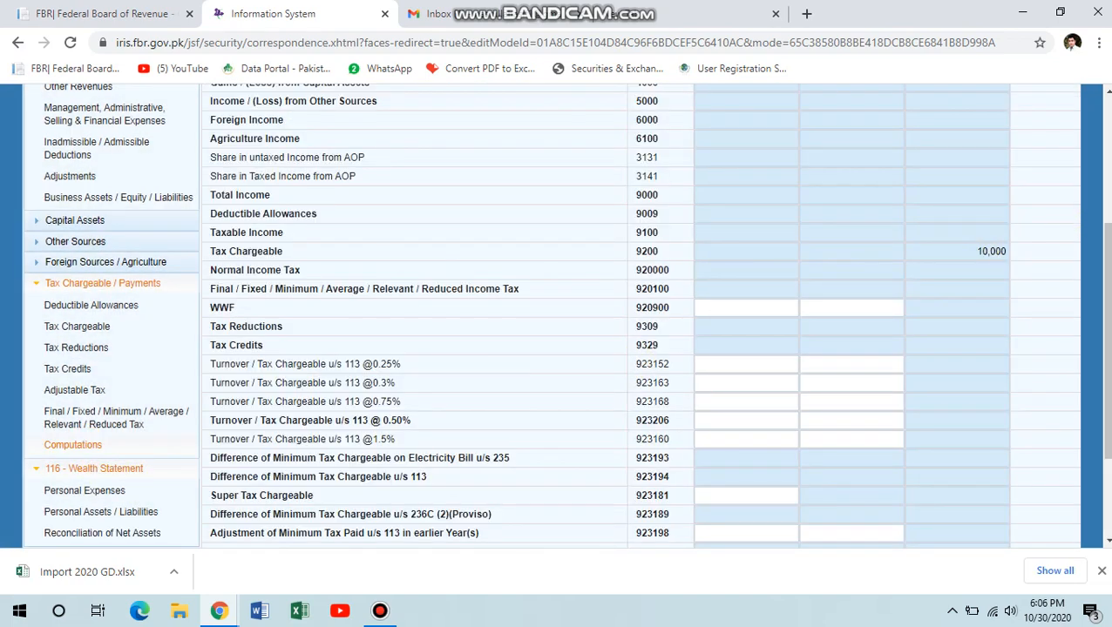
pyautogui.moveTo(1108, 348); pyautogui.dragTo(1108, 218)
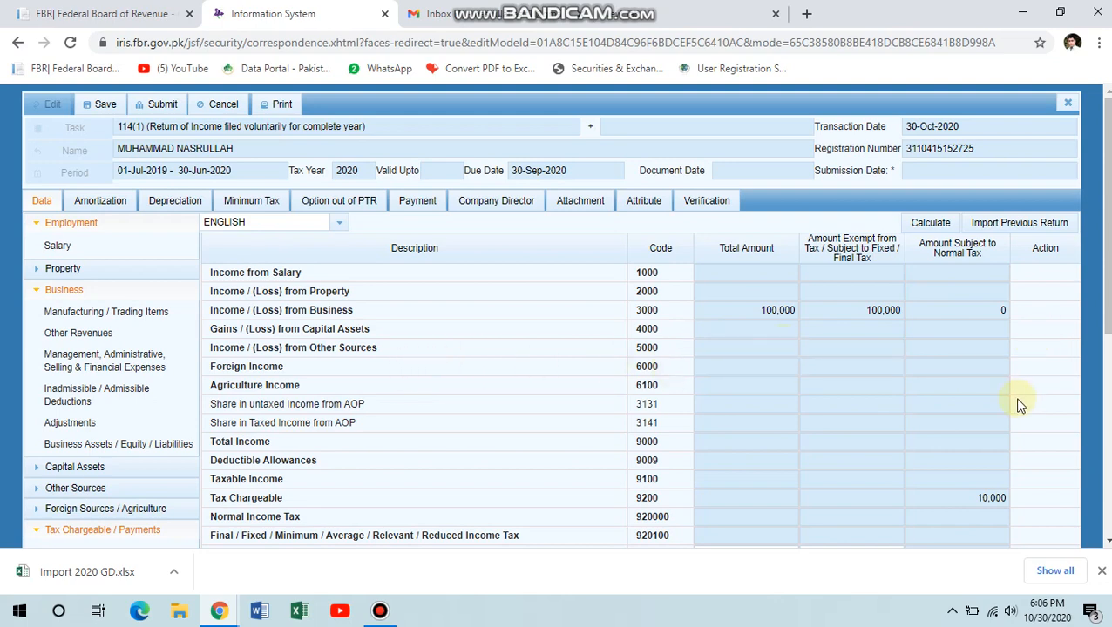
pyautogui.scroll(-2, 998, 404)
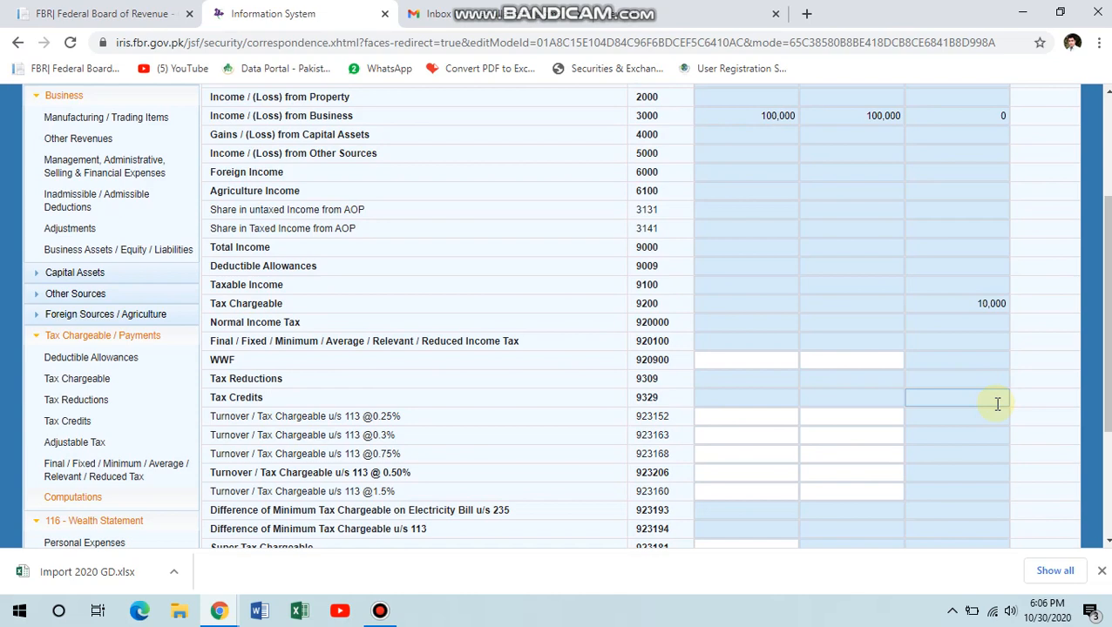
pyautogui.scroll(1, 998, 403)
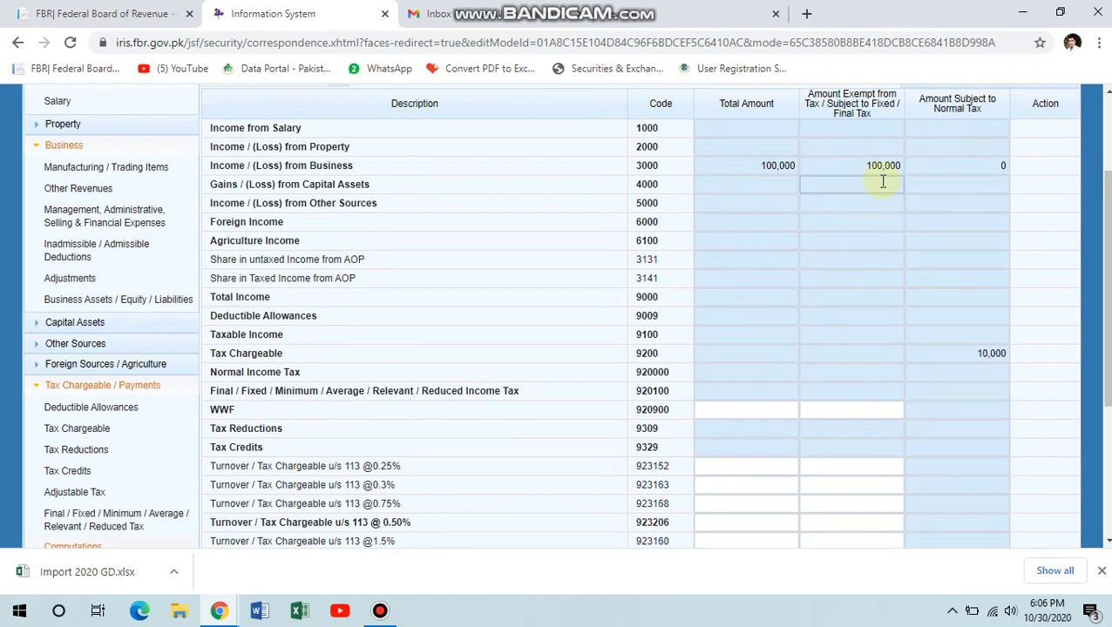
pyautogui.click(882, 169)
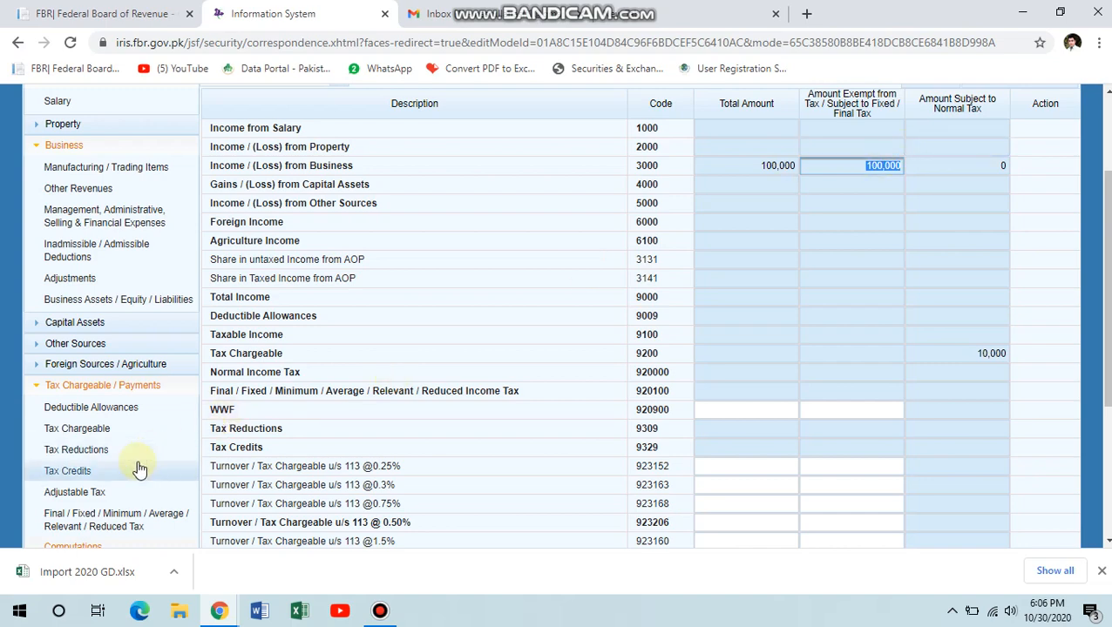
pyautogui.click(125, 518)
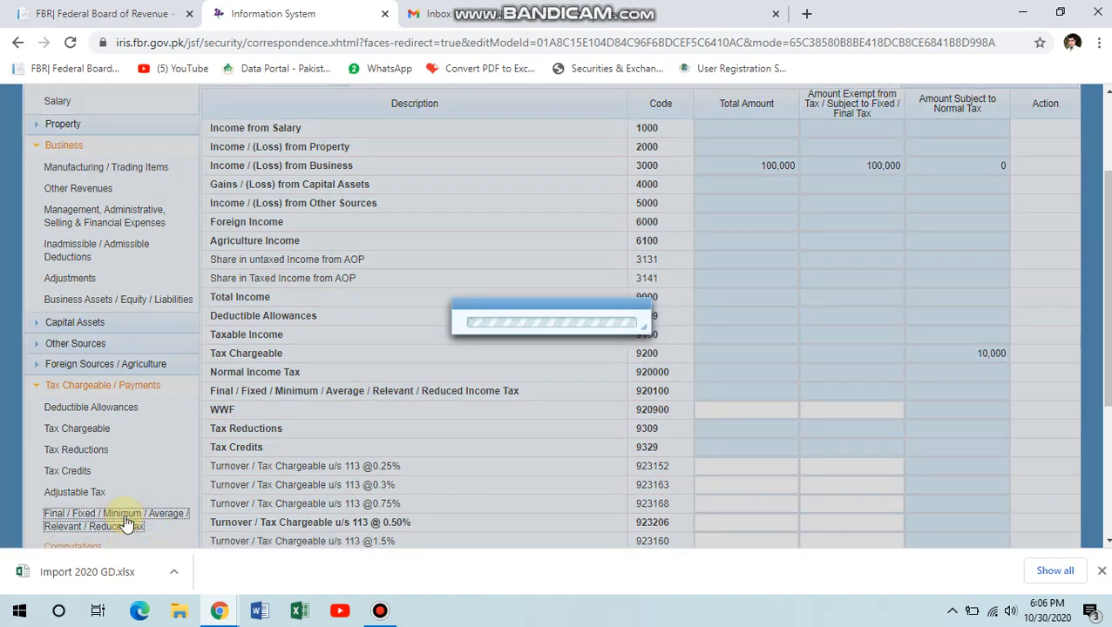
pyautogui.scroll(-5, 595, 427)
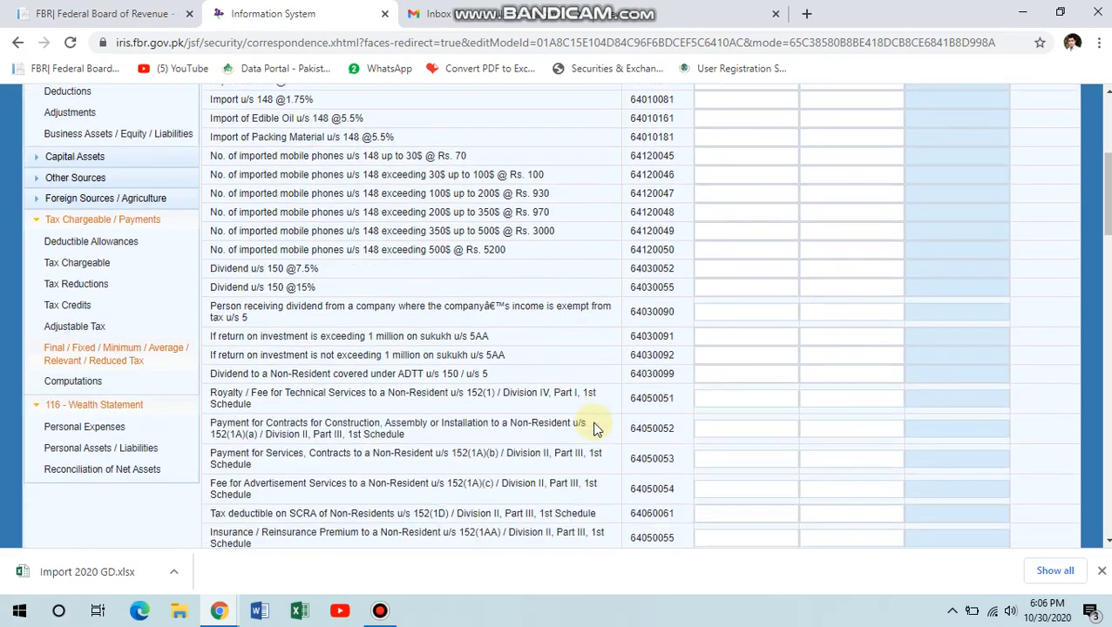
pyautogui.scroll(-9, 595, 427)
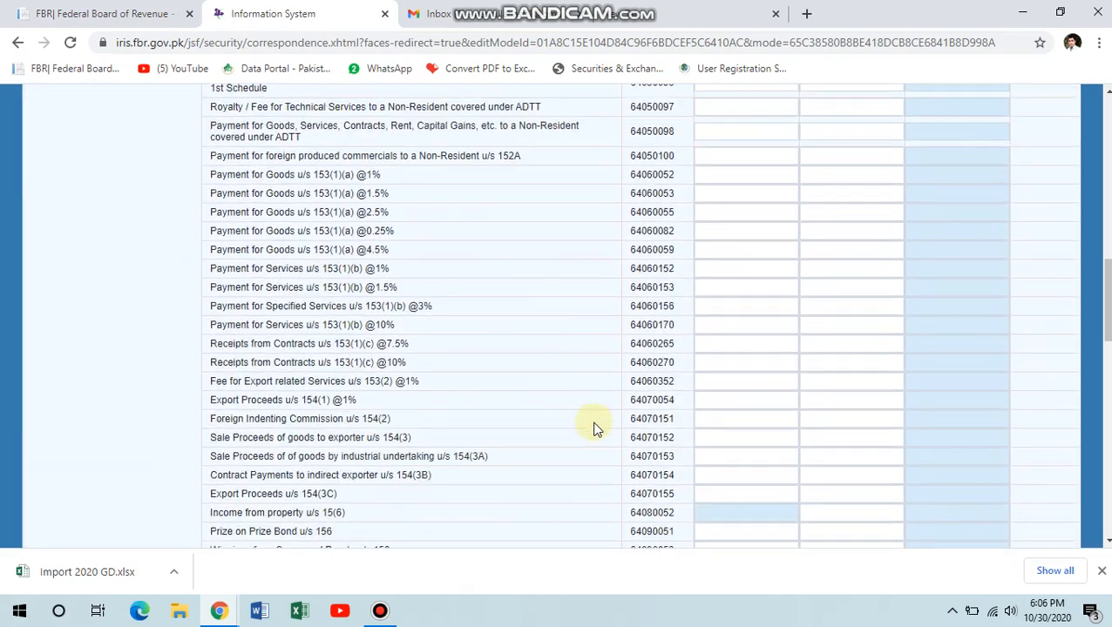
pyautogui.scroll(-2, 595, 426)
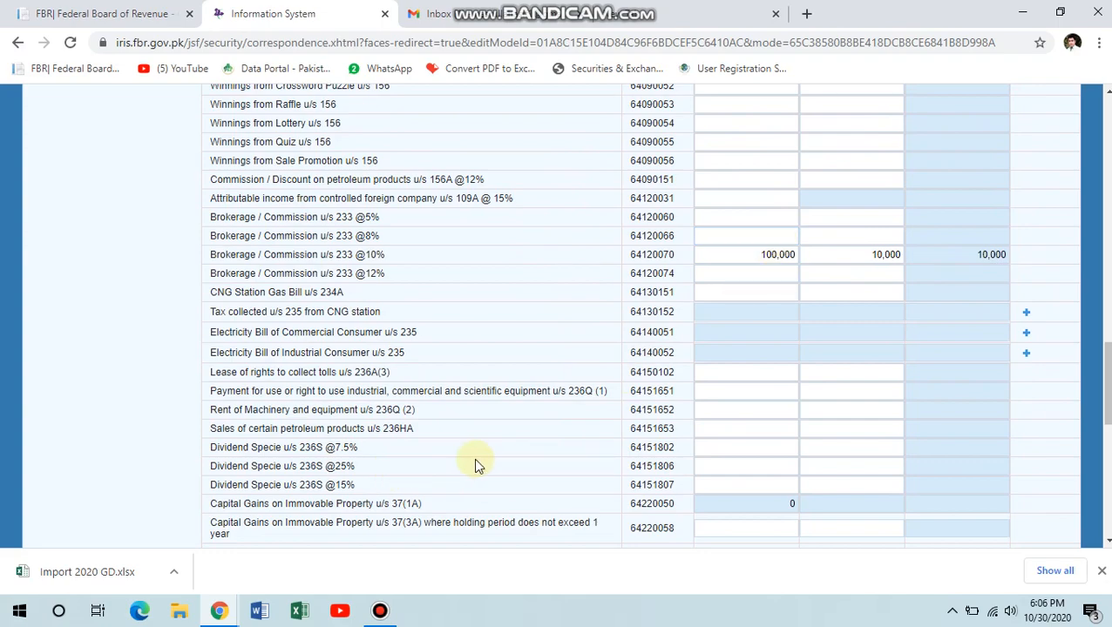
pyautogui.scroll(-1, 473, 457)
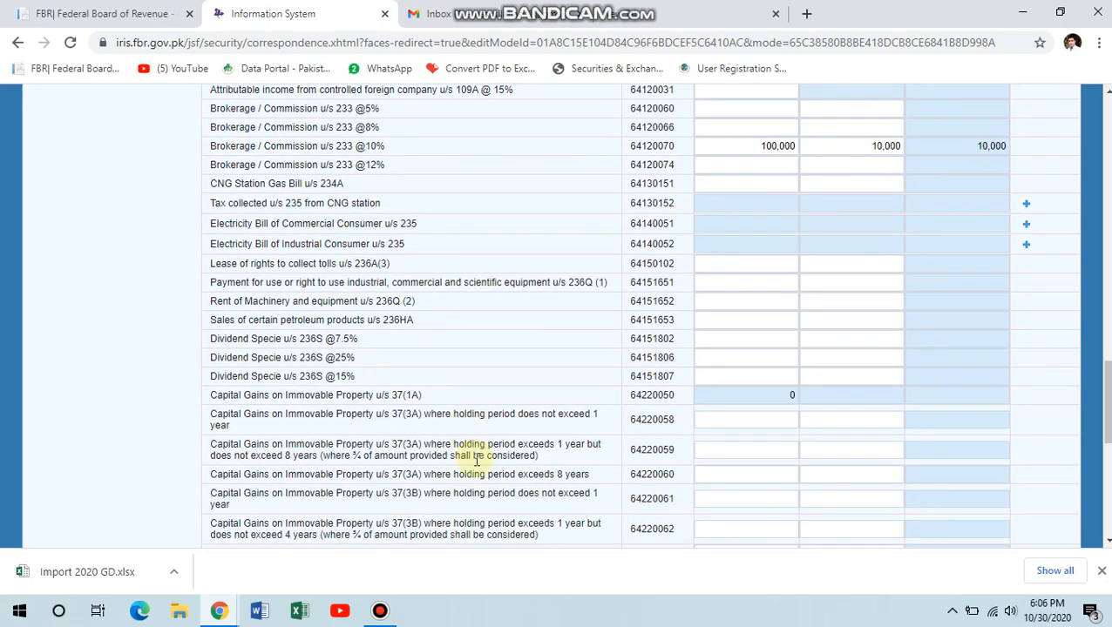
pyautogui.scroll(8, 554, 330)
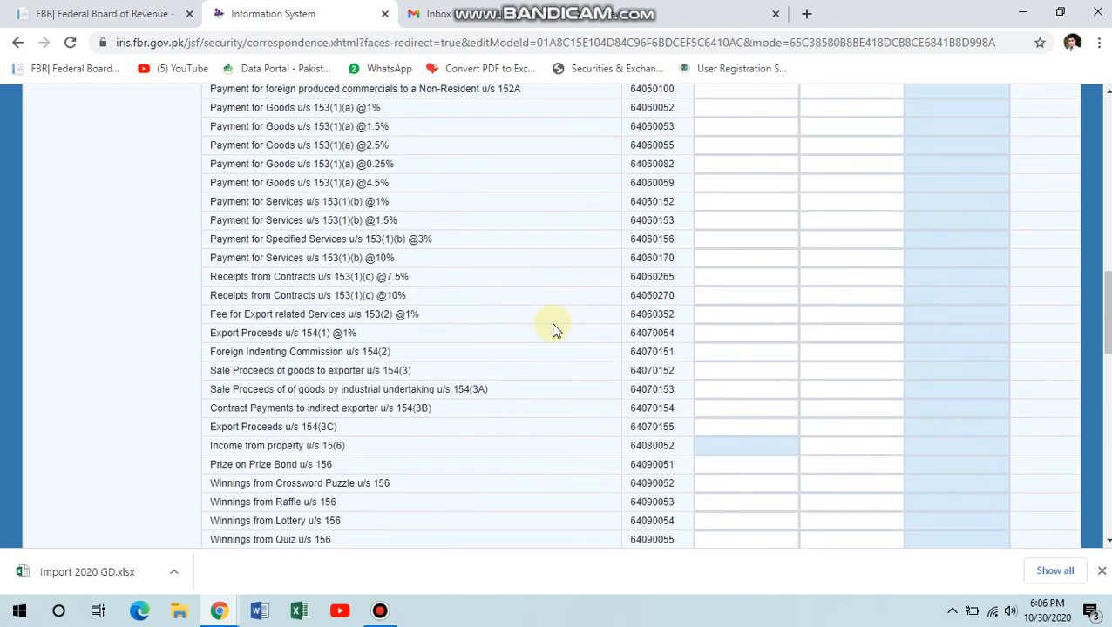
pyautogui.scroll(3, 554, 329)
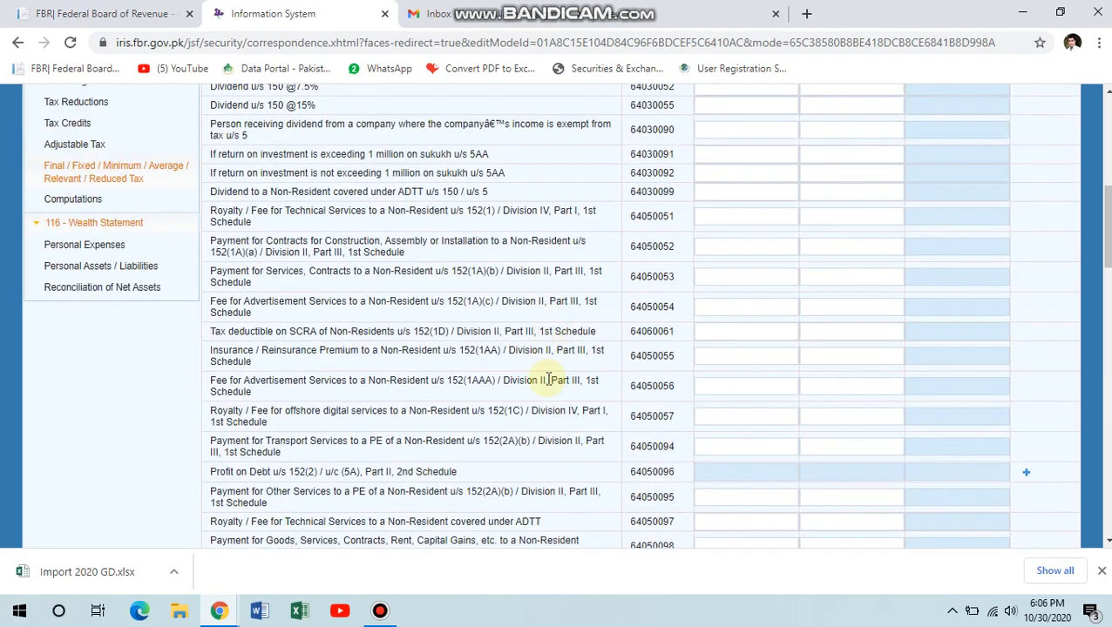
pyautogui.scroll(1, 548, 408)
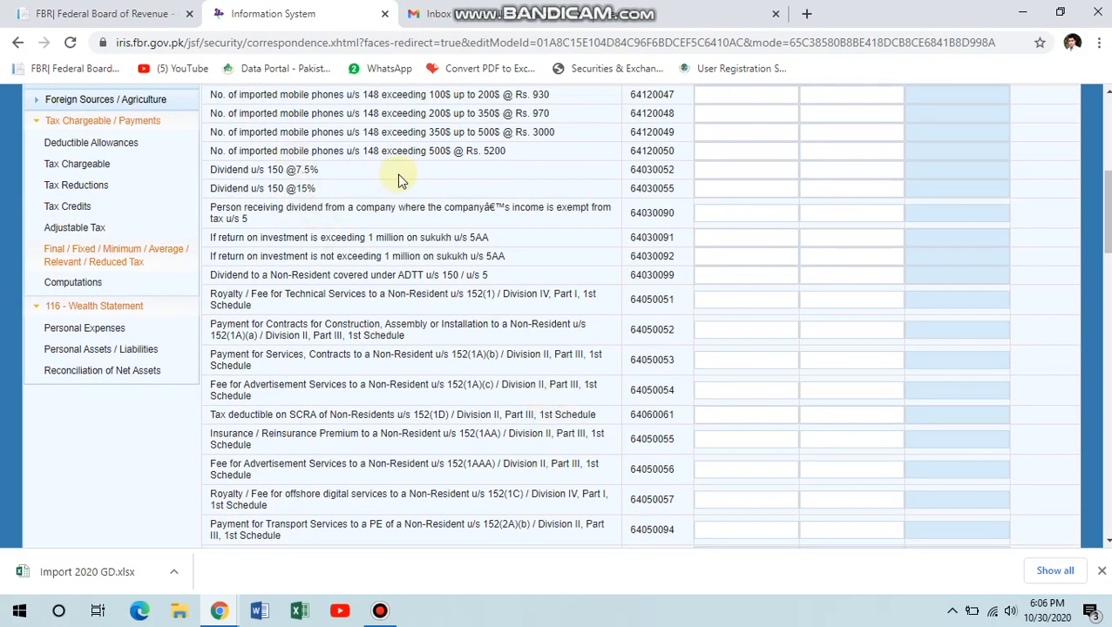
pyautogui.click(725, 178)
pyautogui.click(732, 186)
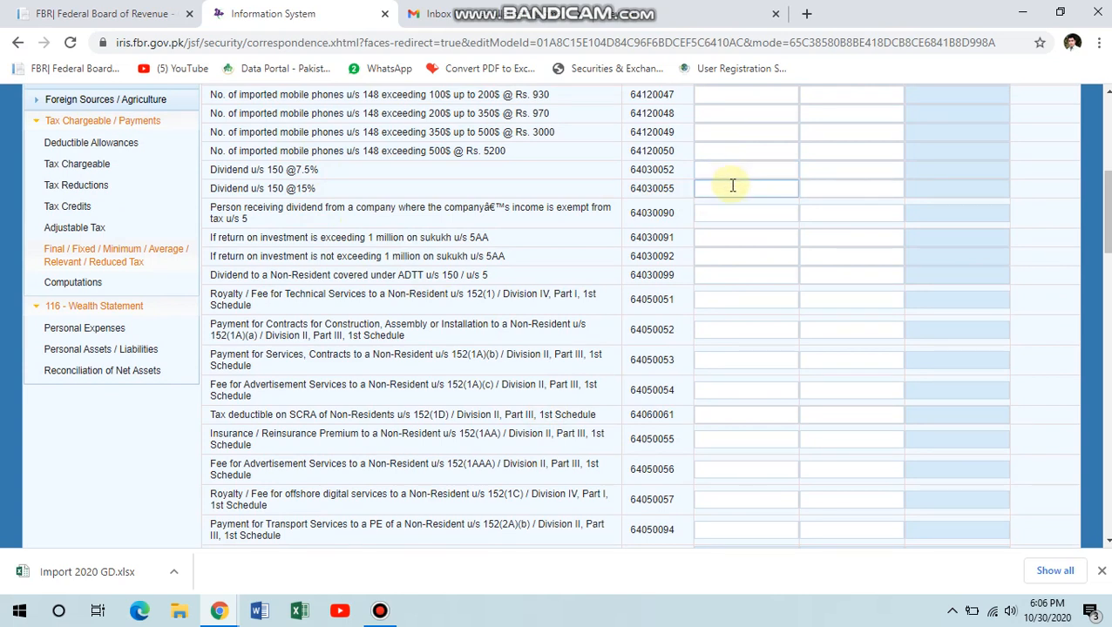
pyautogui.write('100000')
pyautogui.press('Tab')
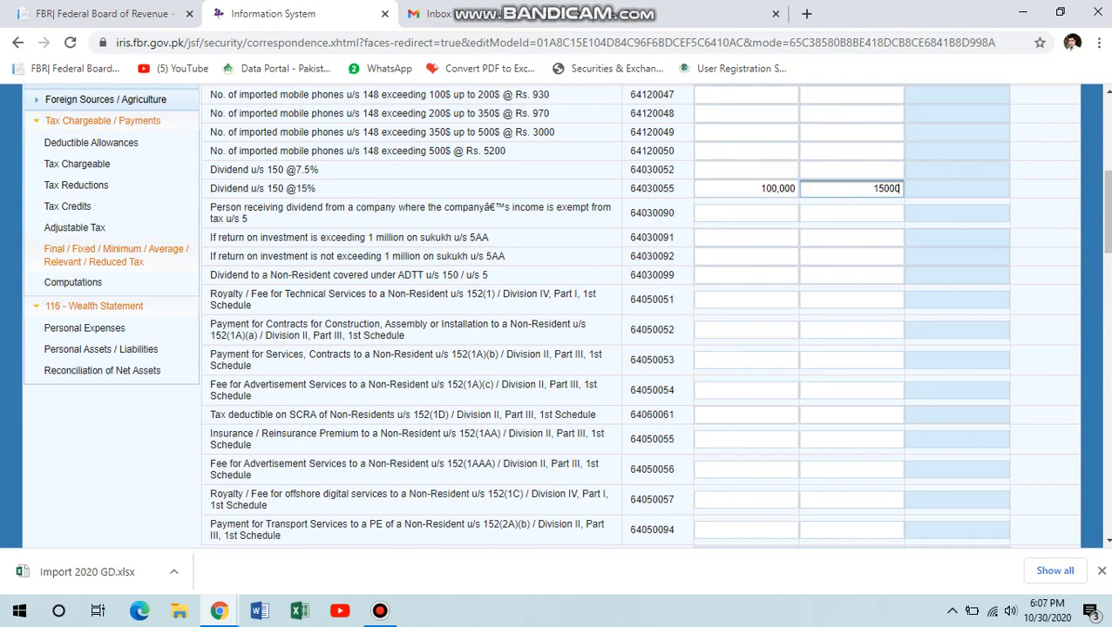
# Recalculate so the dividend row shows 15,000 tax and final-tax totals become 200,000/25,000/25,000.
pyautogui.scroll(5, 958, 175)
pyautogui.click(934, 219)
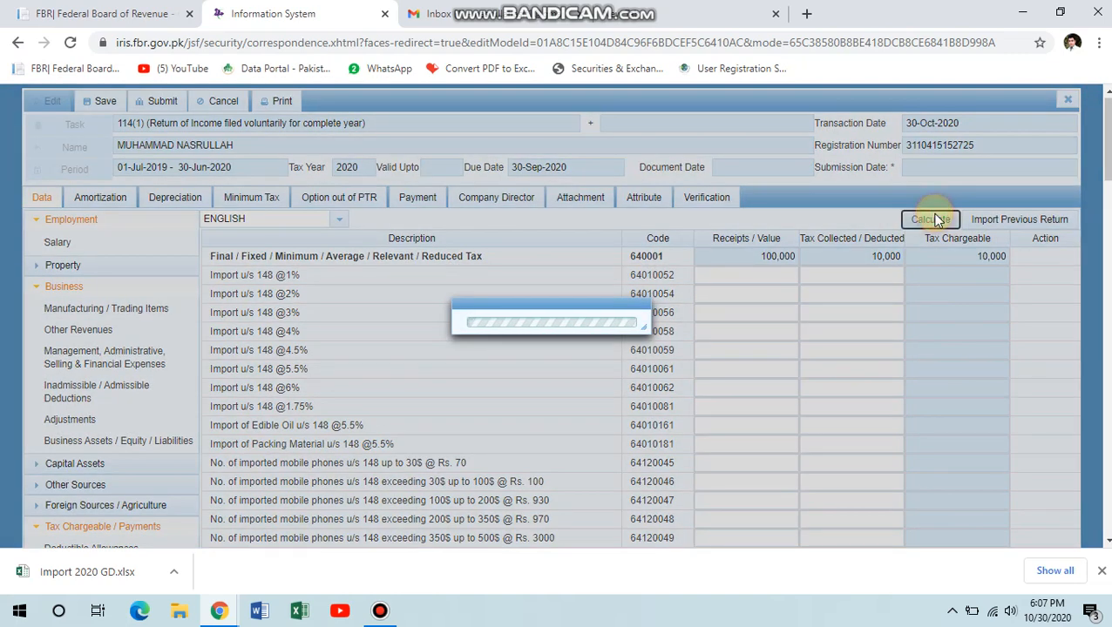
pyautogui.click(936, 219)
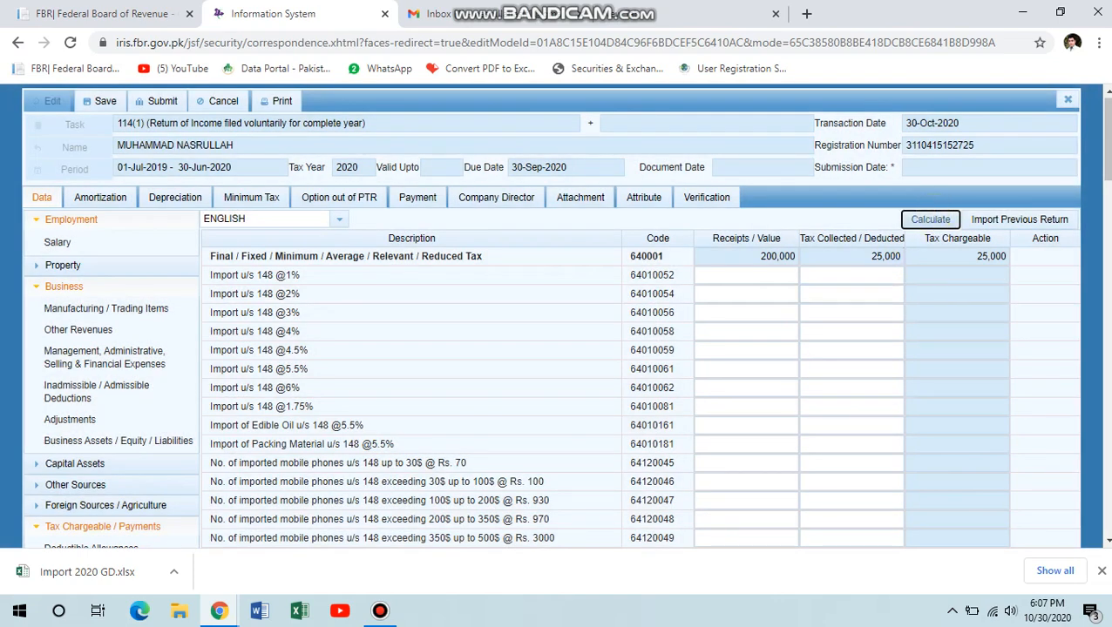
pyautogui.scroll(-5, 831, 231)
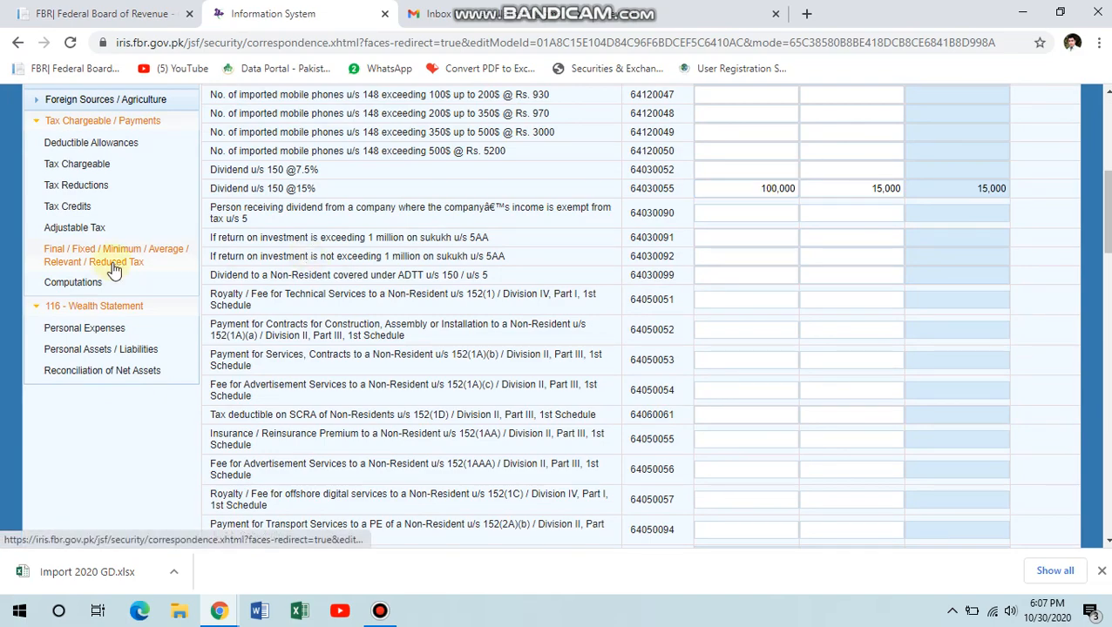
pyautogui.scroll(2, 109, 268)
pyautogui.scroll(2, 87, 144)
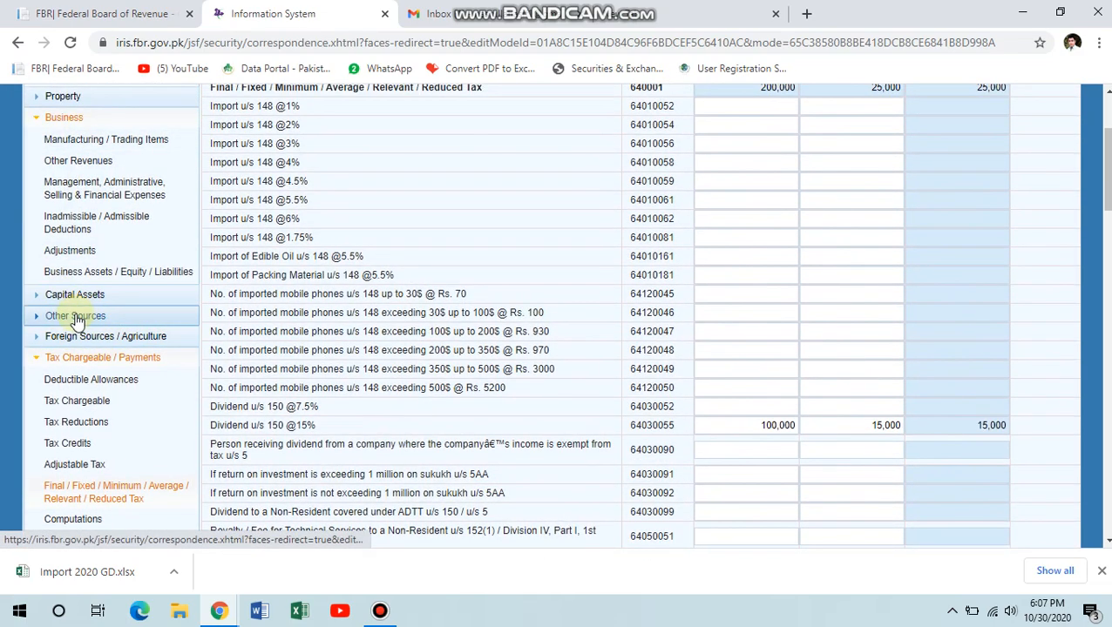
# In Other Sources Receipts / Deductions, enter 100,000 for Other Receipts (5028) in both the receipts and final-tax columns.
pyautogui.click(75, 316)
pyautogui.click(89, 338)
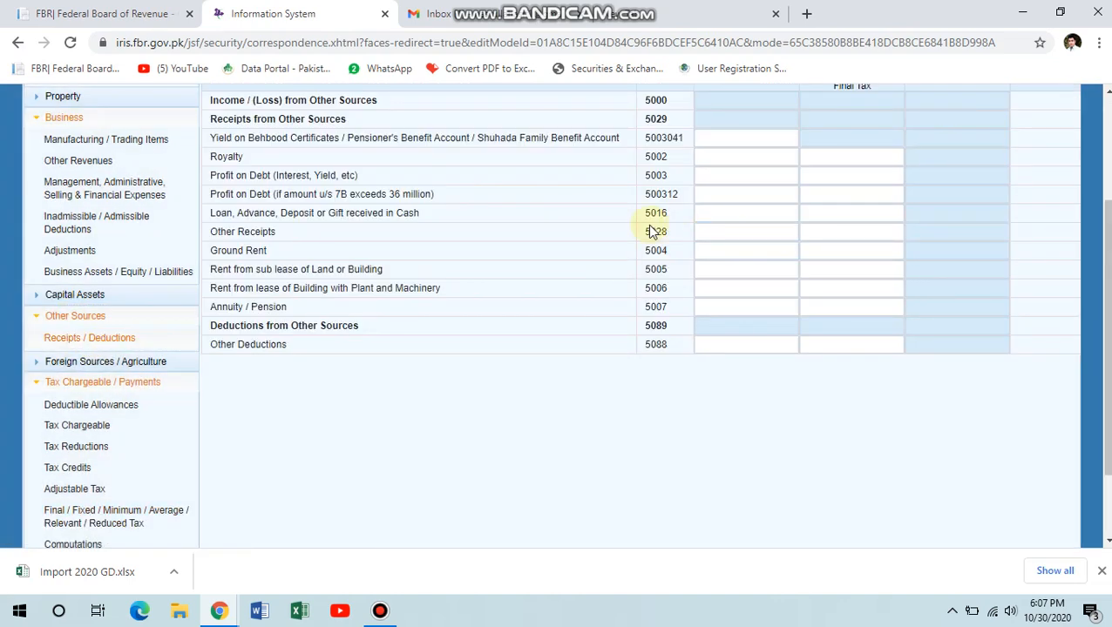
pyautogui.click(708, 233)
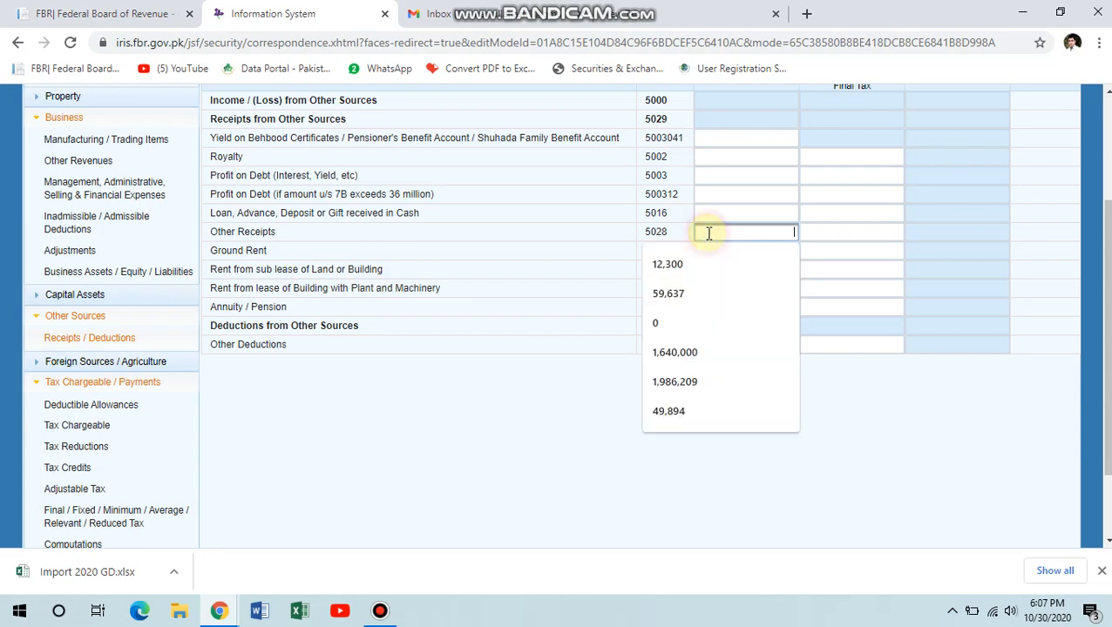
pyautogui.write('100,')
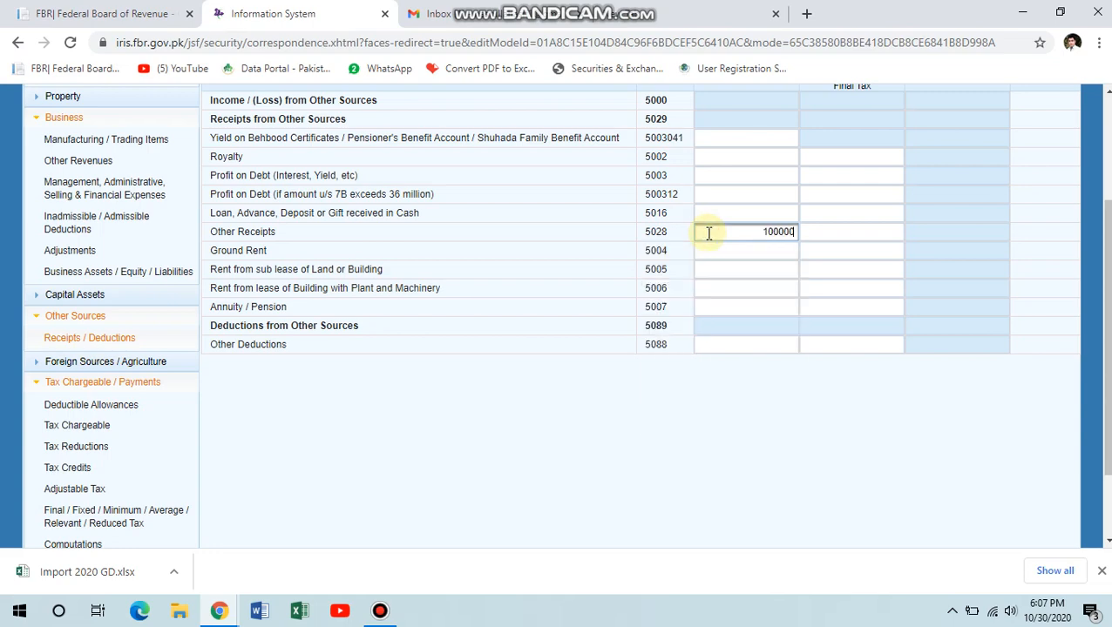
pyautogui.write('000')
pyautogui.press('Tab')
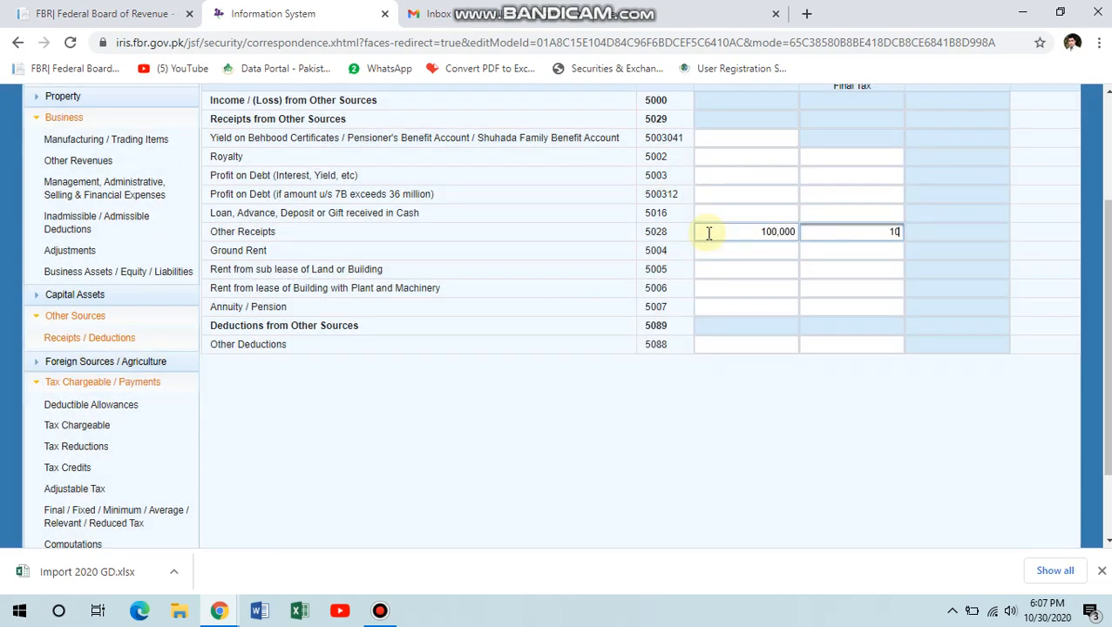
pyautogui.write('100000')
pyautogui.press('Tab')
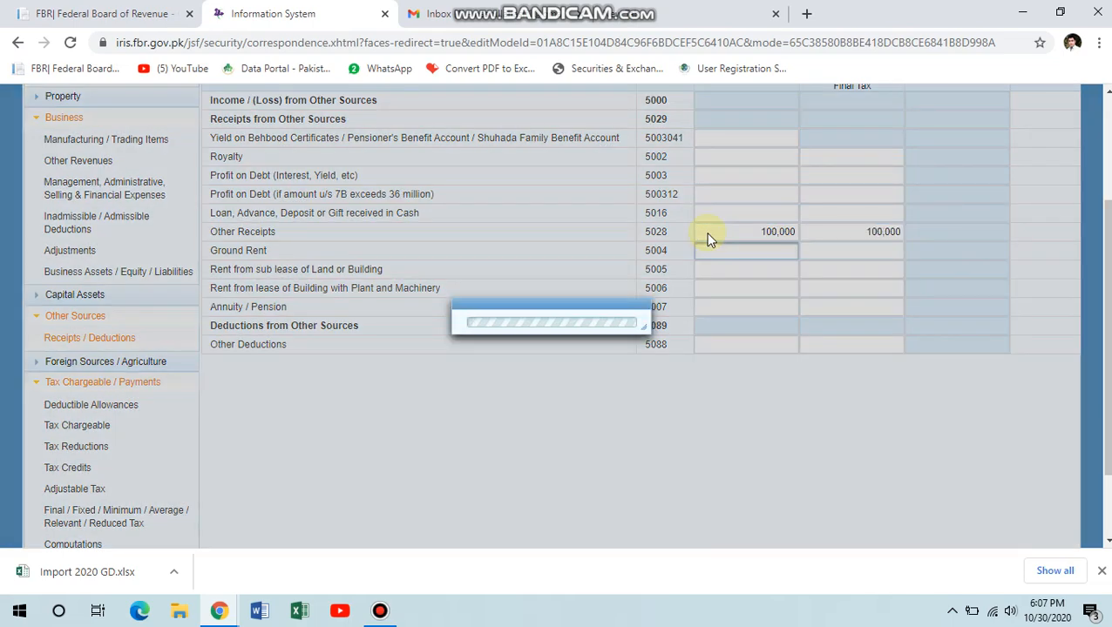
# Recalculate so the 5000 total shows 100,000 with 0 taxable.
pyautogui.scroll(2, 557, 313)
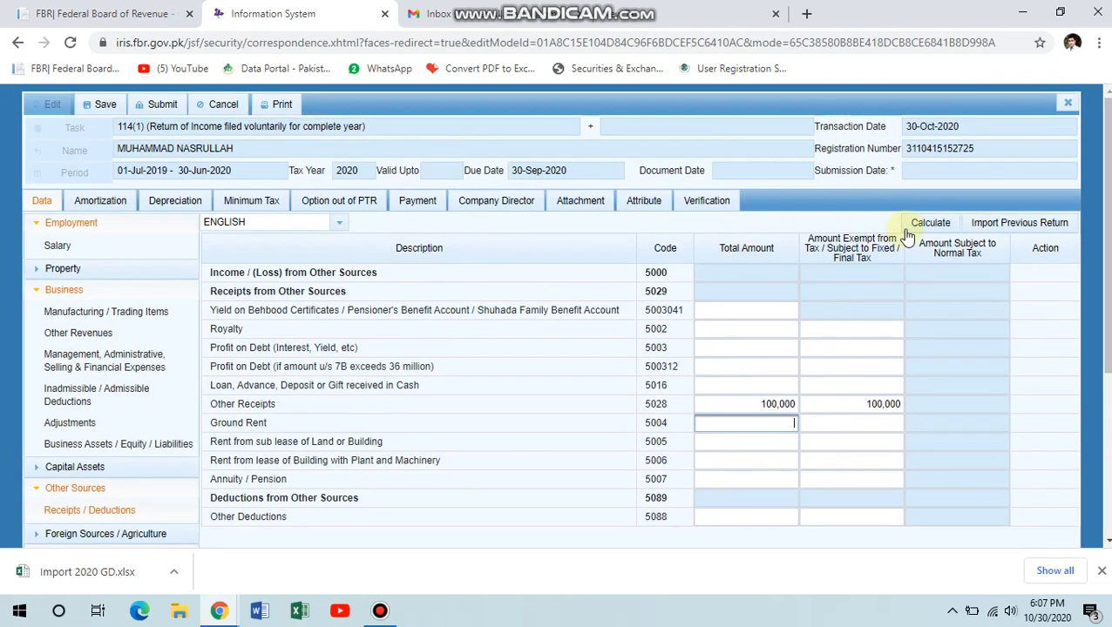
pyautogui.click(923, 223)
pyautogui.click(920, 228)
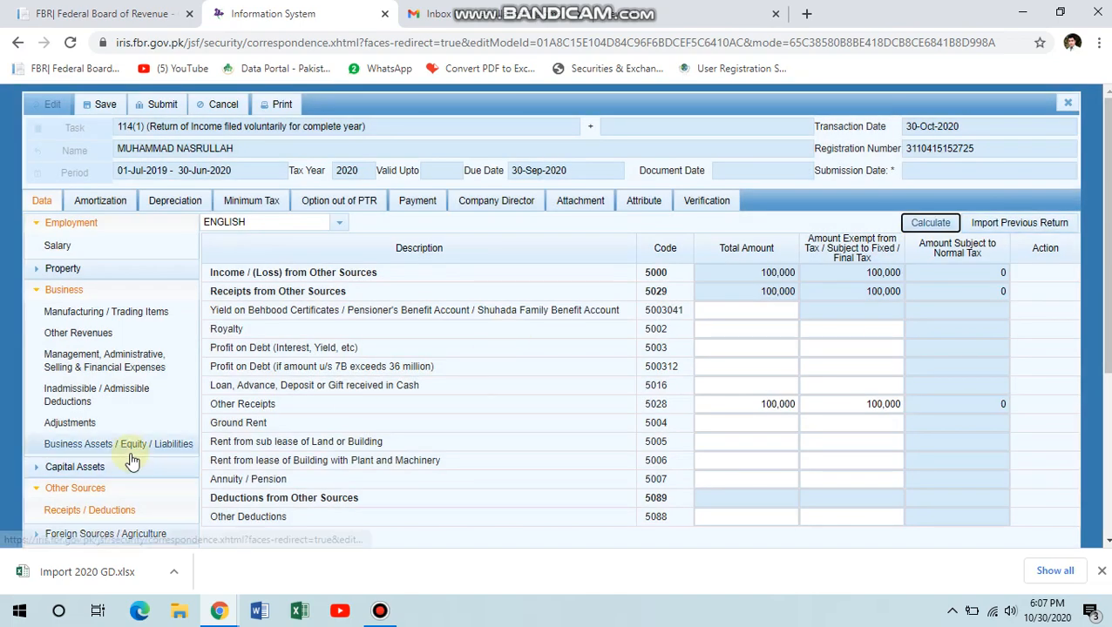
pyautogui.scroll(-3, 175, 449)
# Check the Computations summary: 100,000 each from business and other sources, 25,000 tax chargeable.
pyautogui.click(96, 448)
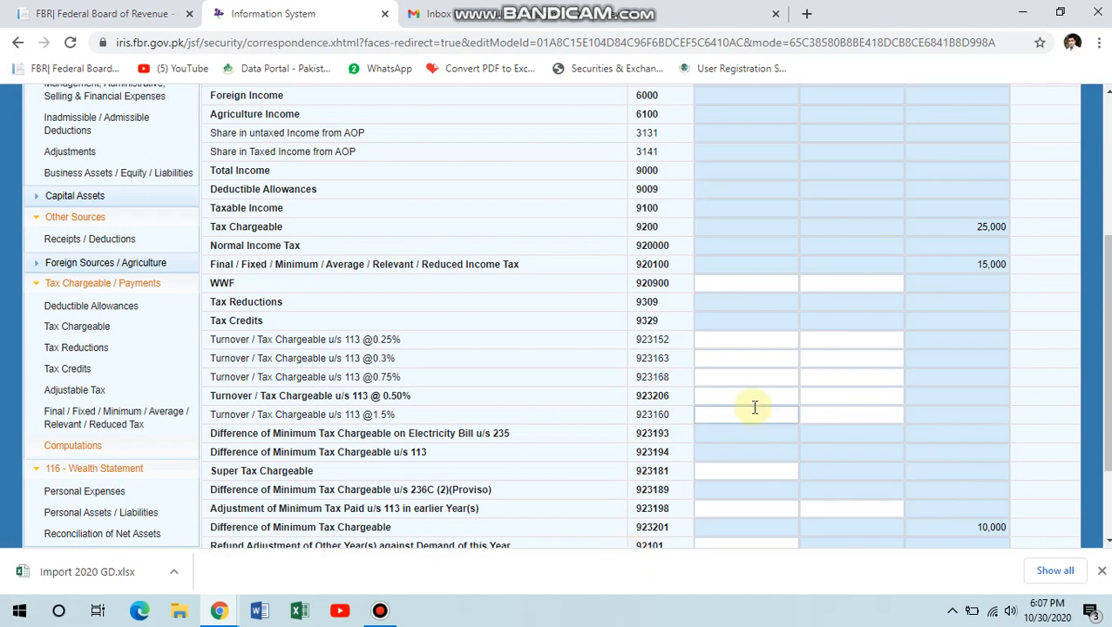
pyautogui.scroll(3, 749, 404)
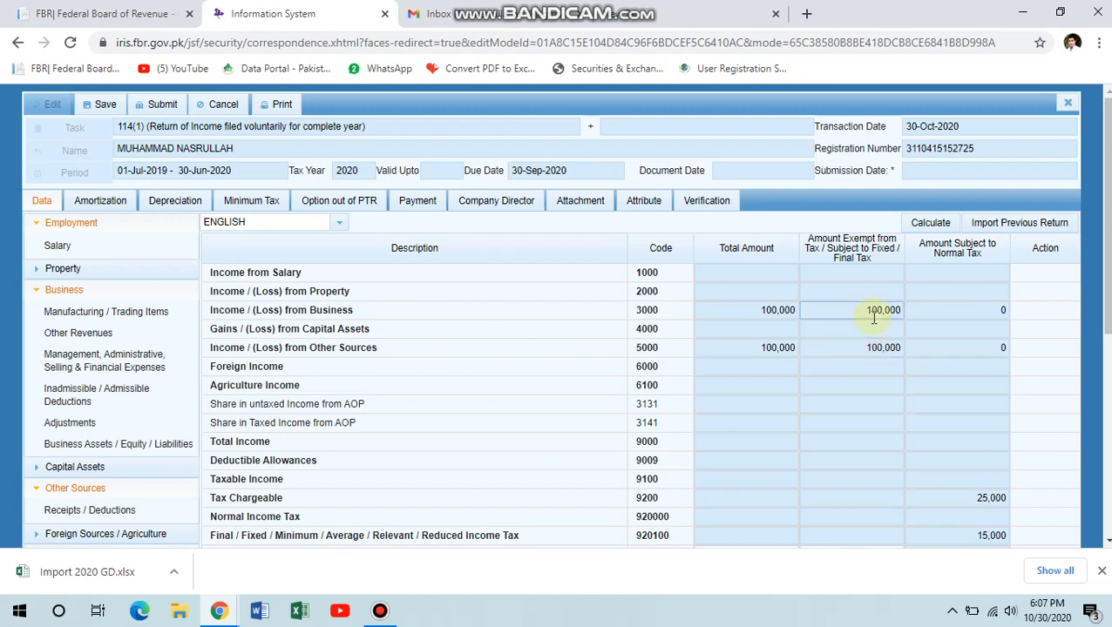
pyautogui.scroll(-5, 174, 462)
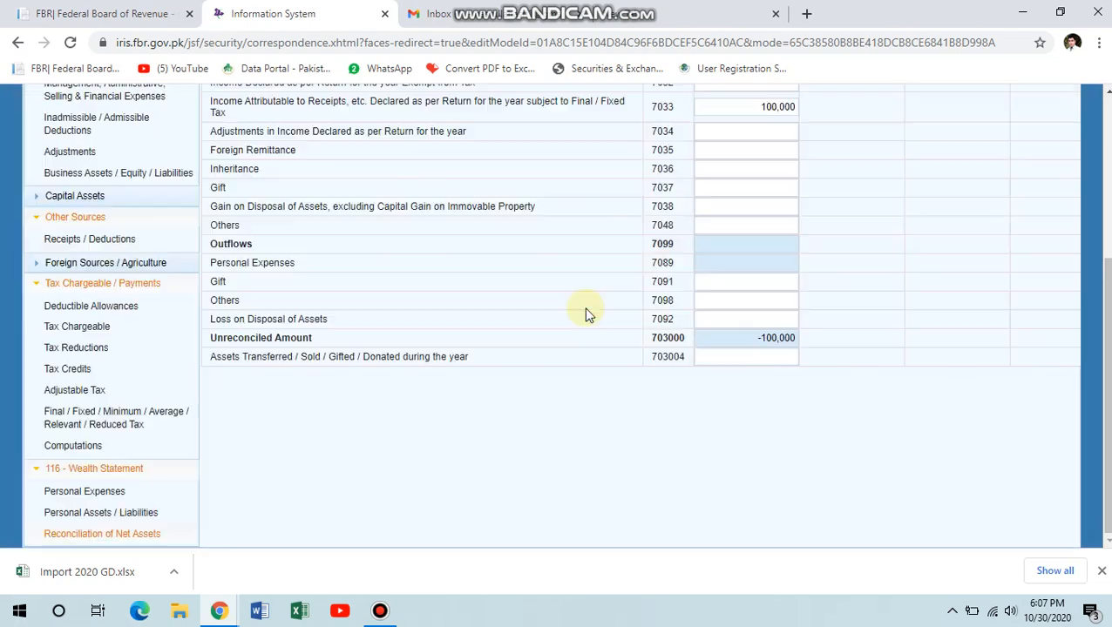
# Change field 7033 final-tax receipts to 200,000 and recalculate, leaving -200,000 unreconciled.
pyautogui.doubleClick(756, 107)
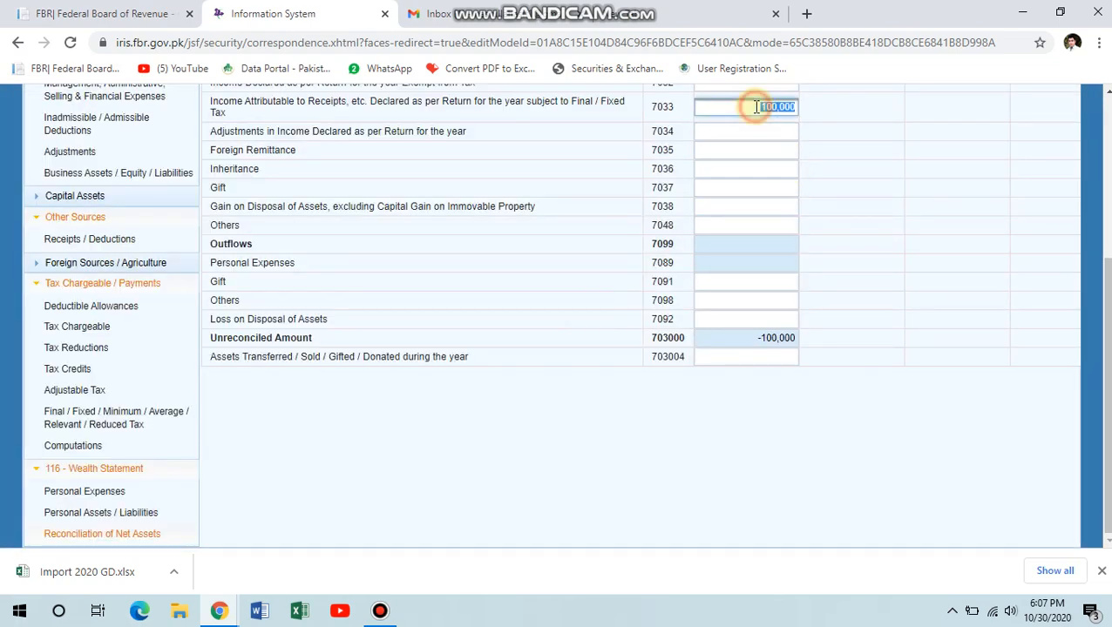
pyautogui.scroll(1, 756, 108)
pyautogui.write('200')
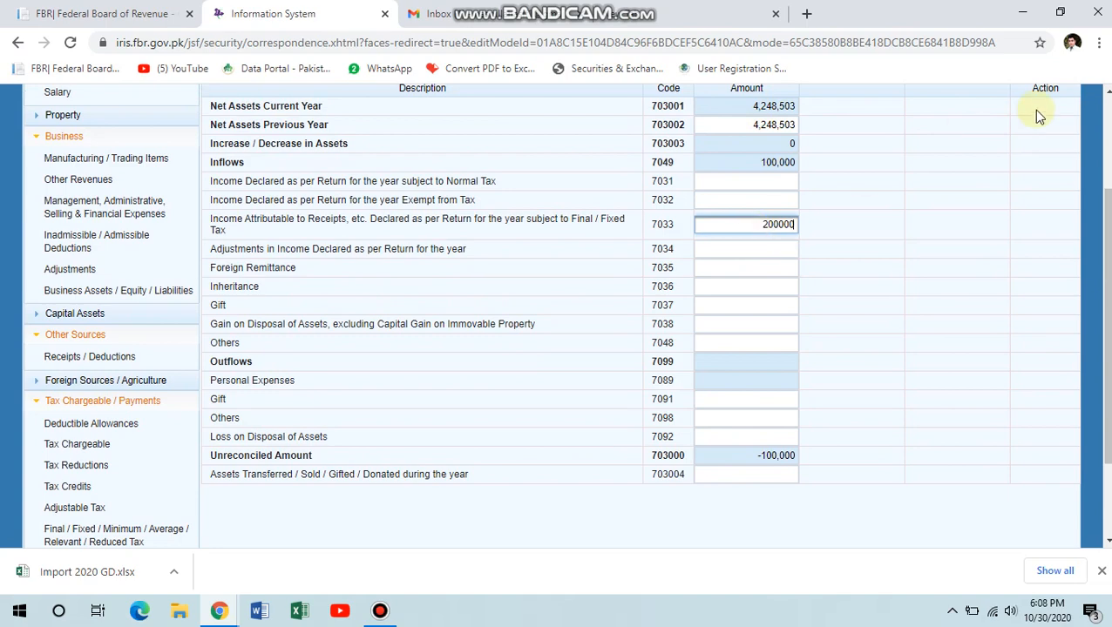
pyautogui.scroll(2, 1072, 125)
pyautogui.click(939, 225)
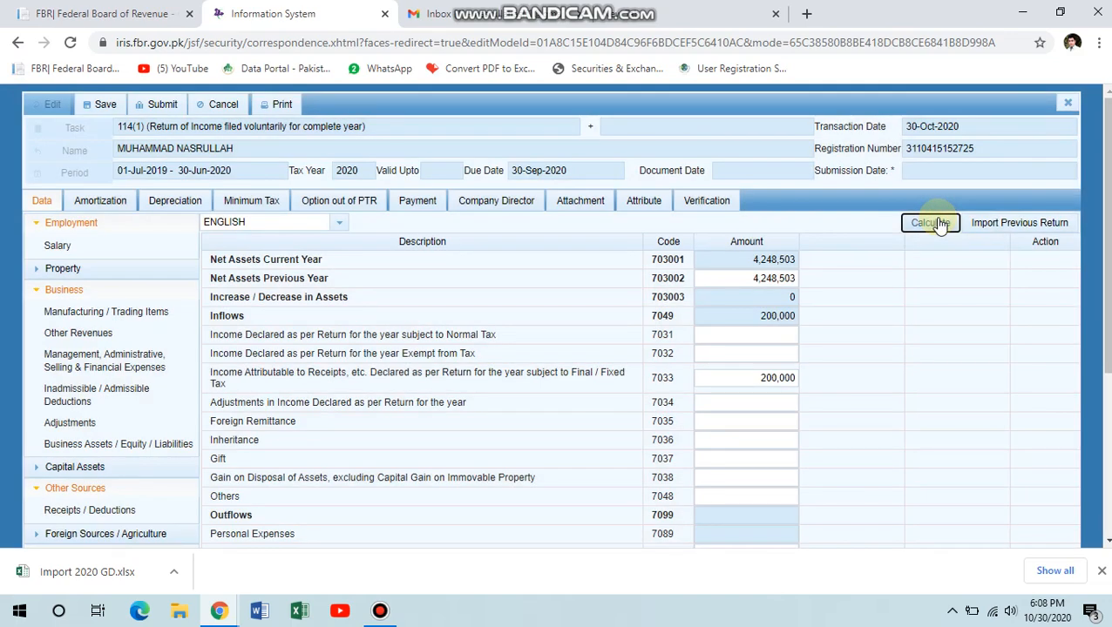
pyautogui.click(939, 225)
pyautogui.scroll(-3, 843, 364)
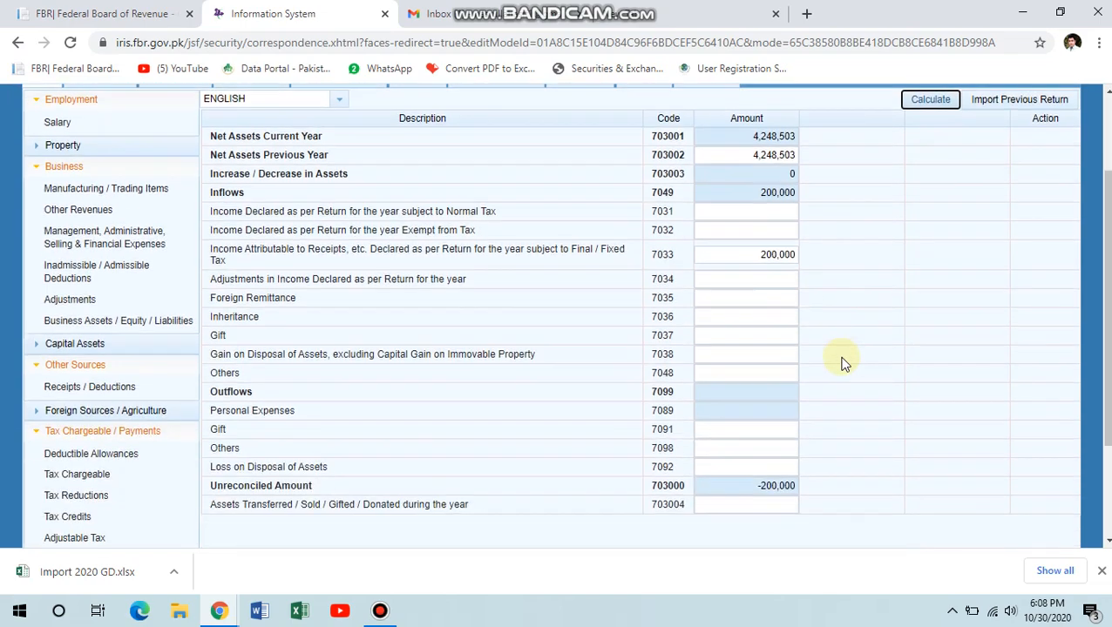
pyautogui.scroll(-2, 266, 505)
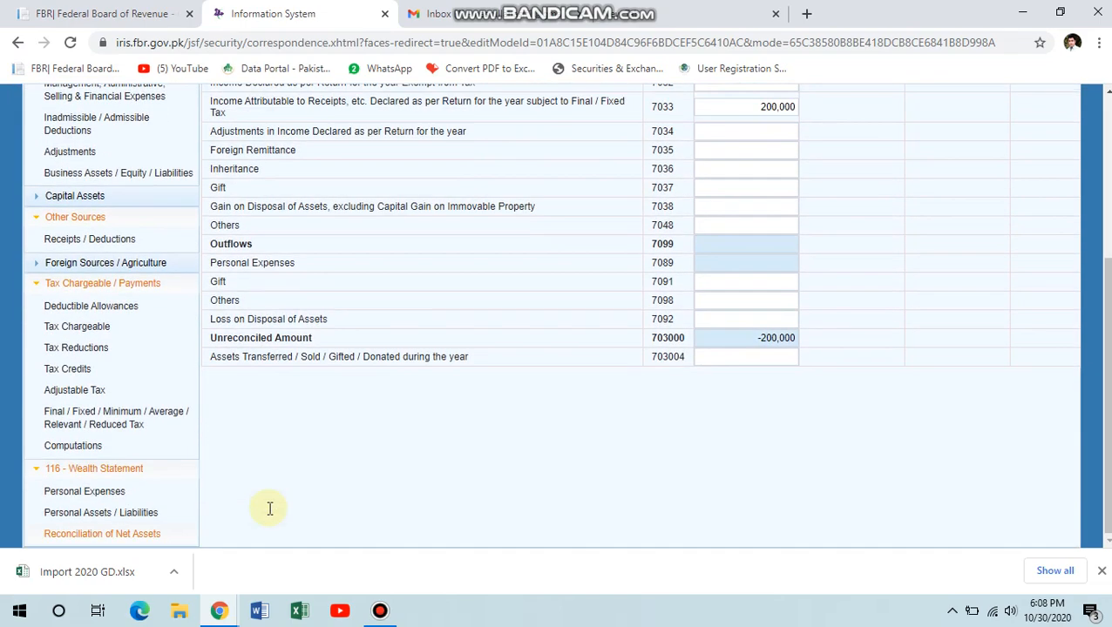
# Open the 116 Wealth Statement's Personal Assets / Liabilities and review assets totalling 4,248,503.
pyautogui.click(162, 518)
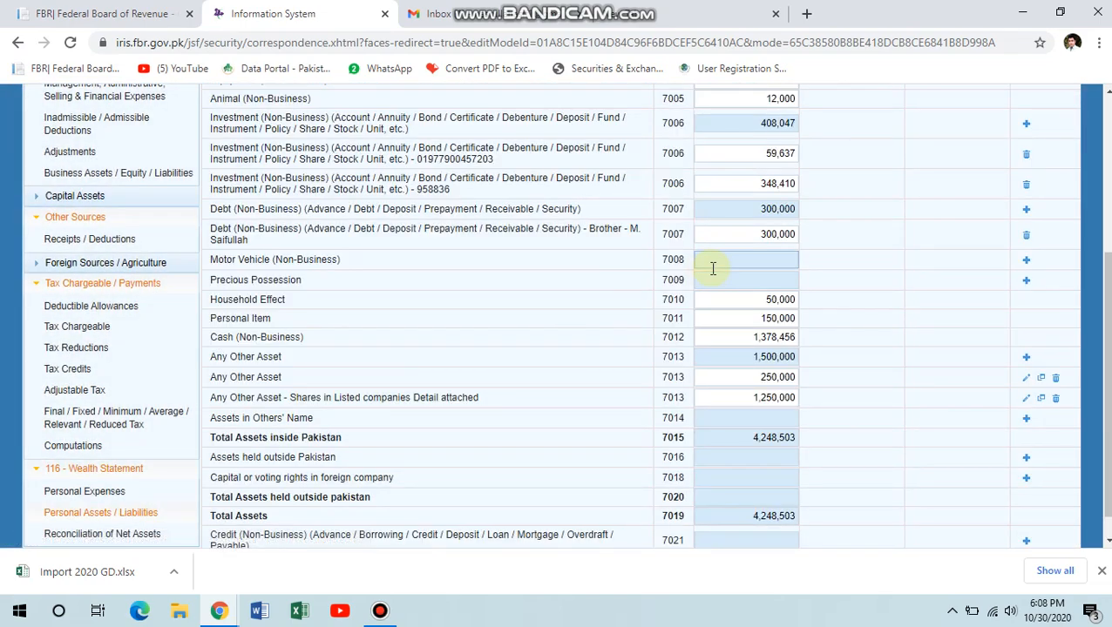
pyautogui.scroll(1, 713, 268)
pyautogui.scroll(-2, 713, 267)
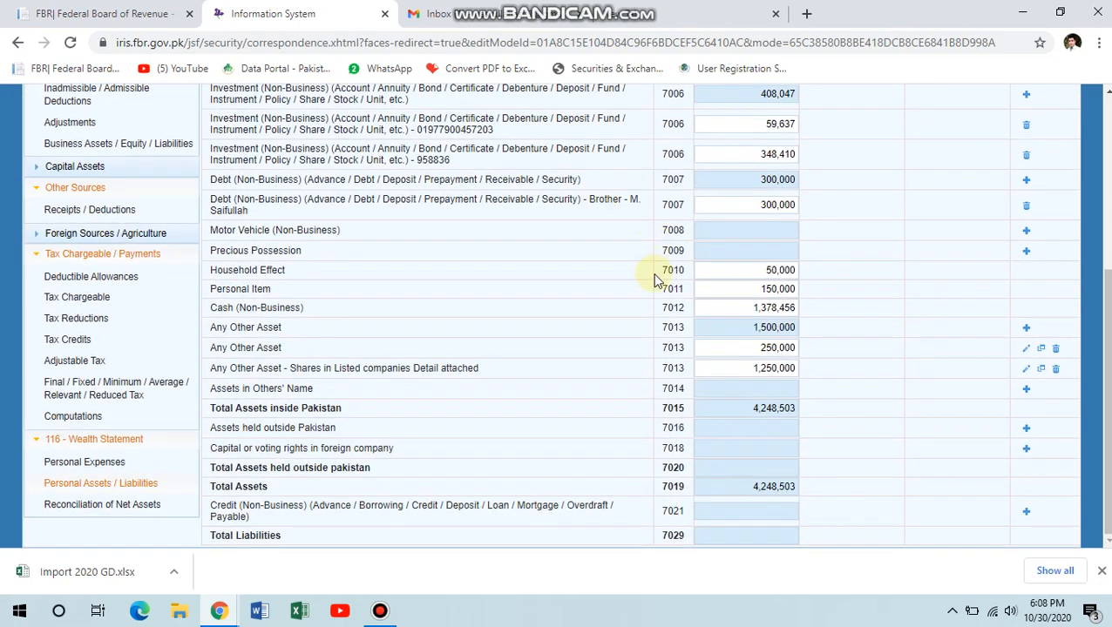
pyautogui.scroll(5, 658, 279)
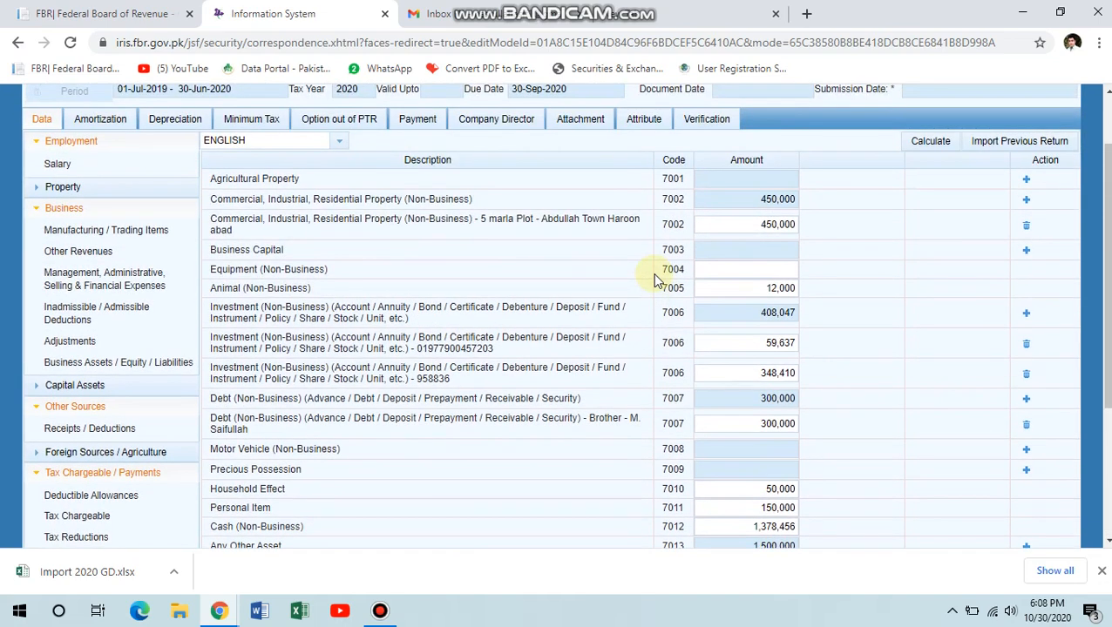
# Pass the empty Payment list and show the Verification declaration with its Verify Pin field.
pyautogui.click(429, 125)
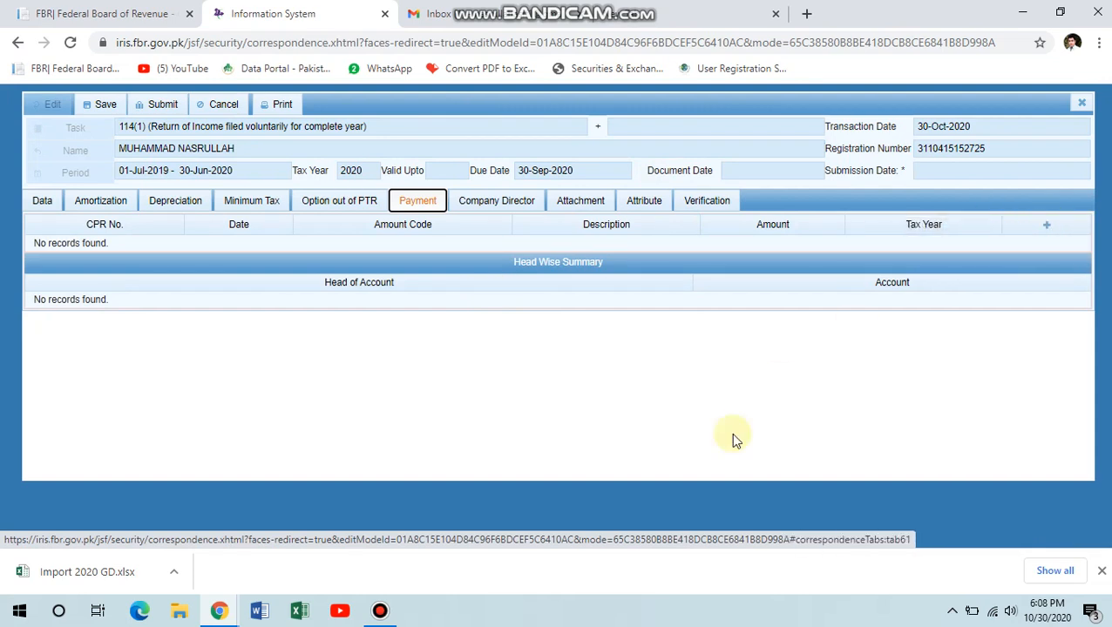
pyautogui.click(704, 207)
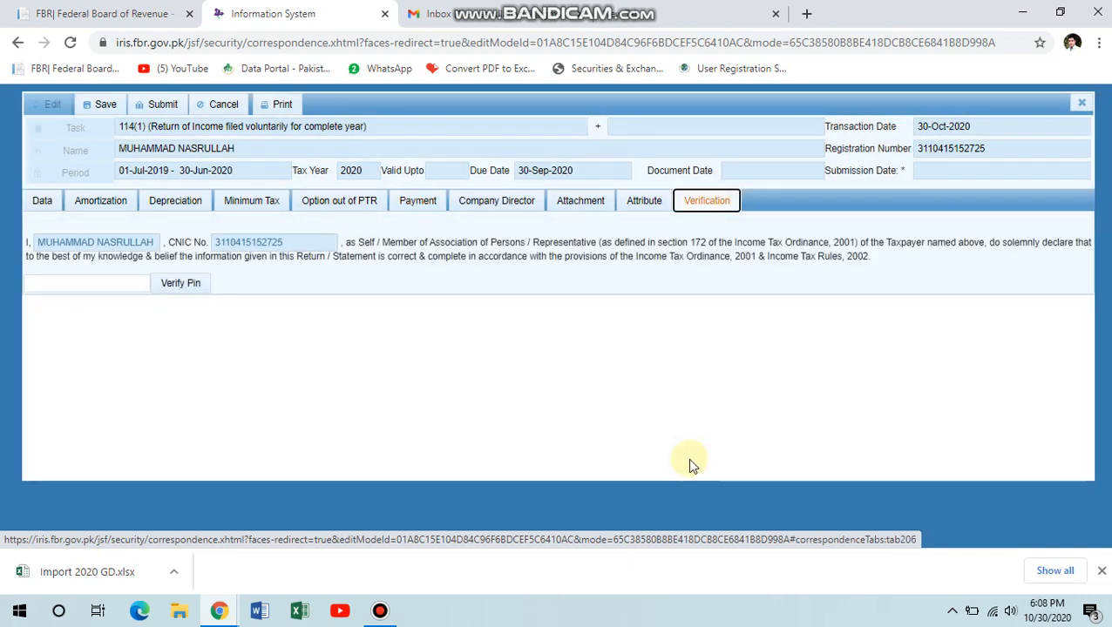